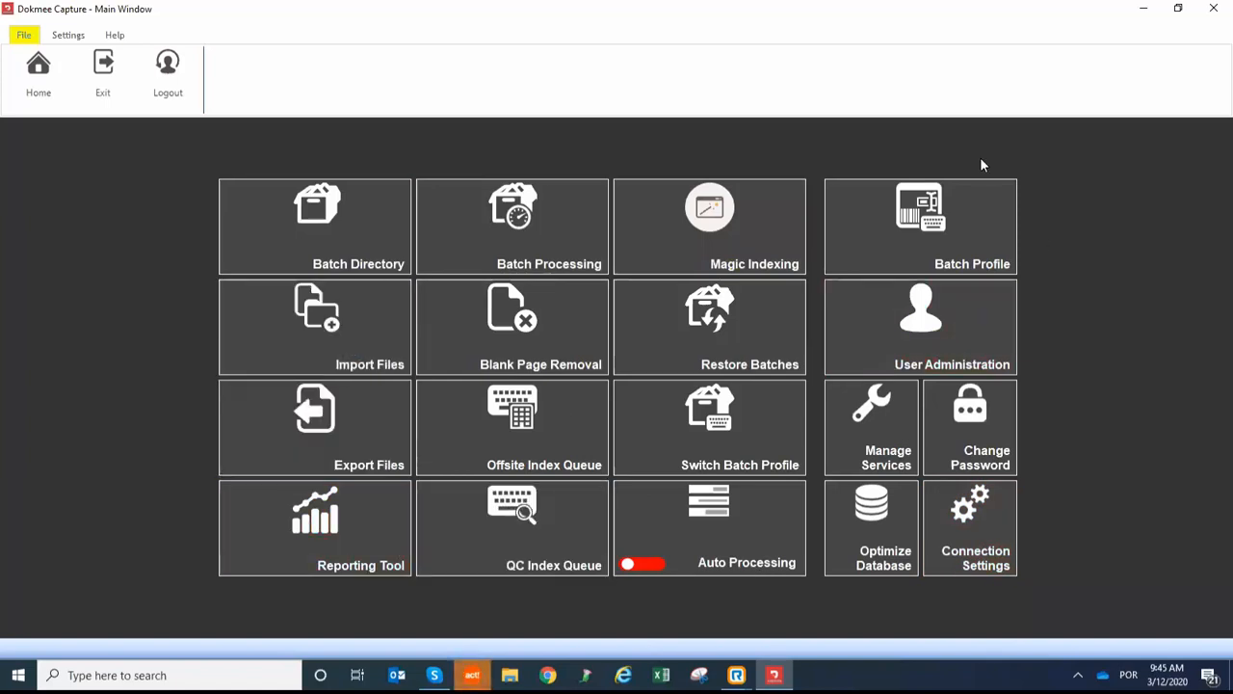
# Step: Create a new batch profile named Invoices
pyautogui.click(959, 225)
pyautogui.click(62, 142)
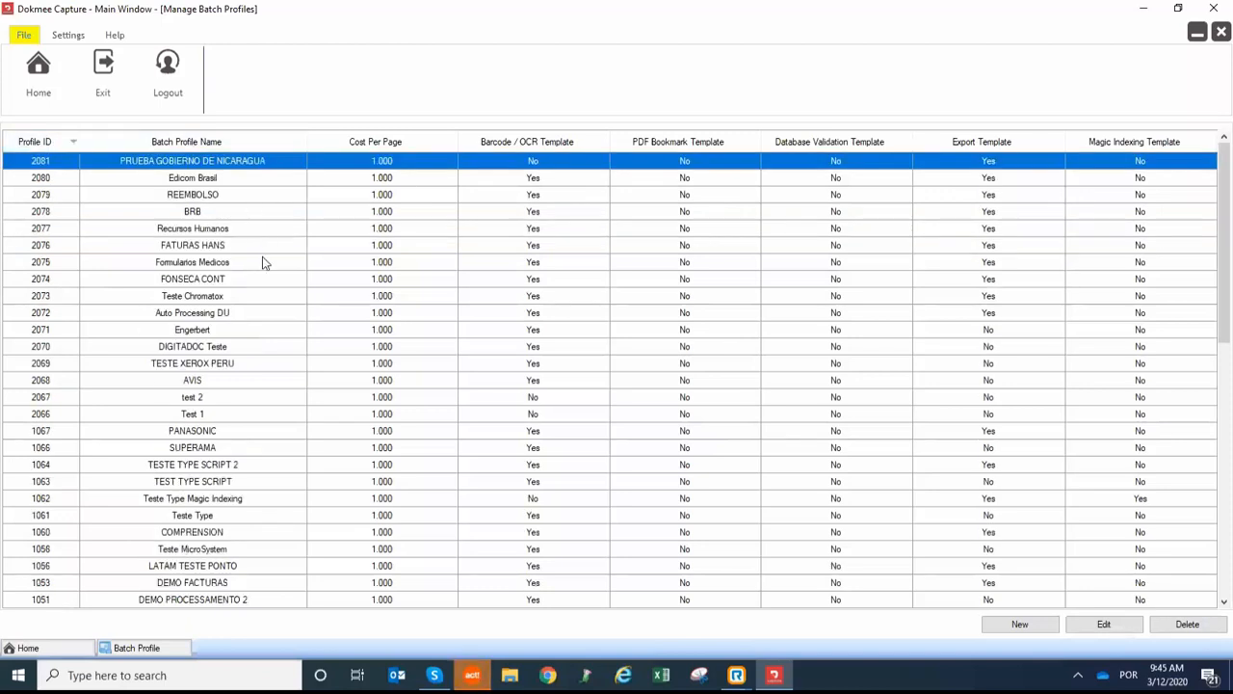
pyautogui.scroll(-6, 266, 308)
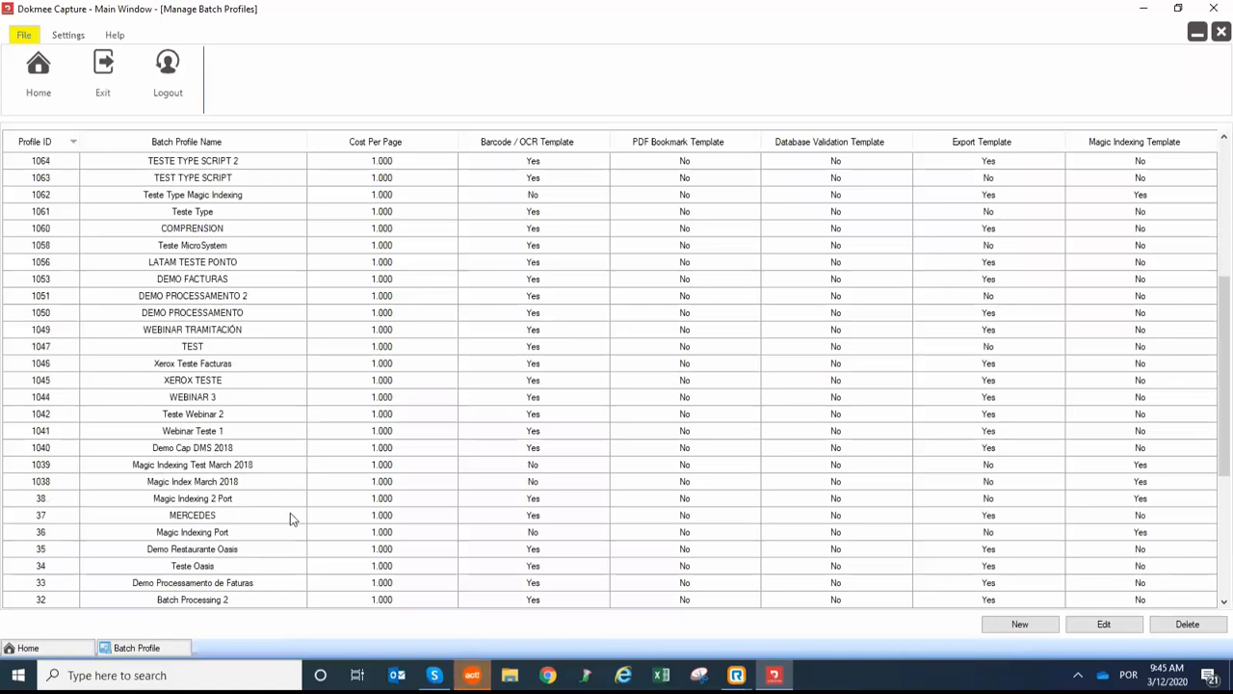
pyautogui.scroll(-1, 292, 558)
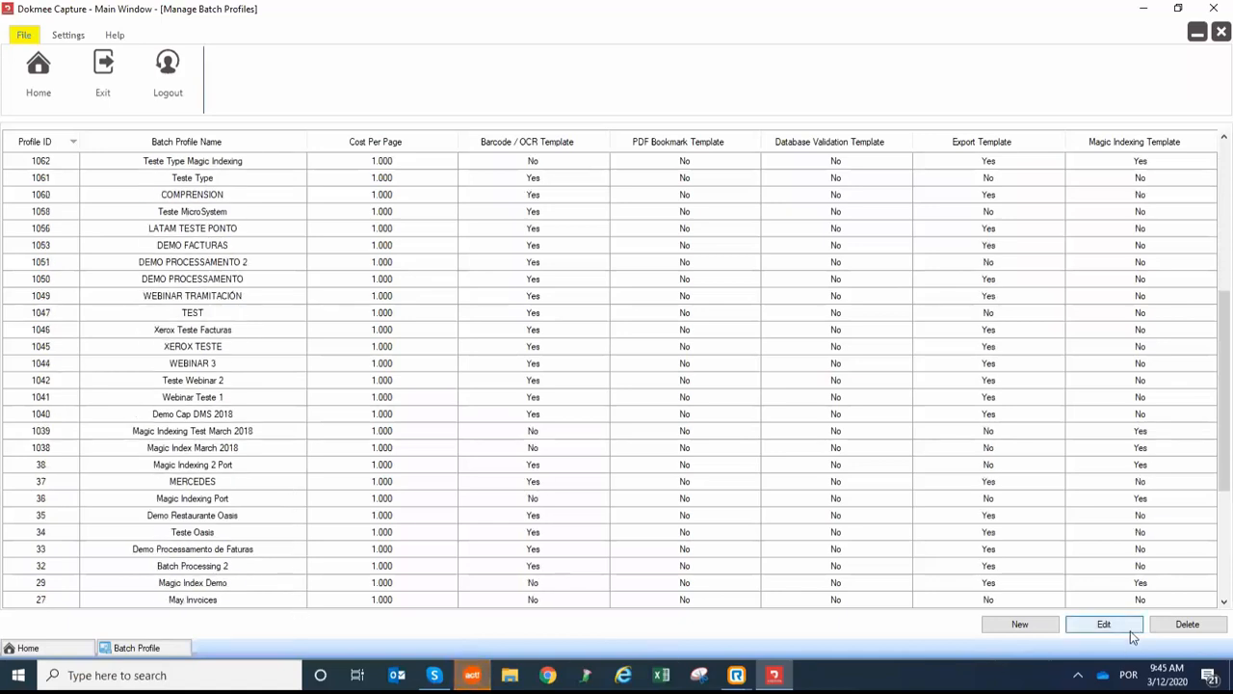
pyautogui.click(1021, 625)
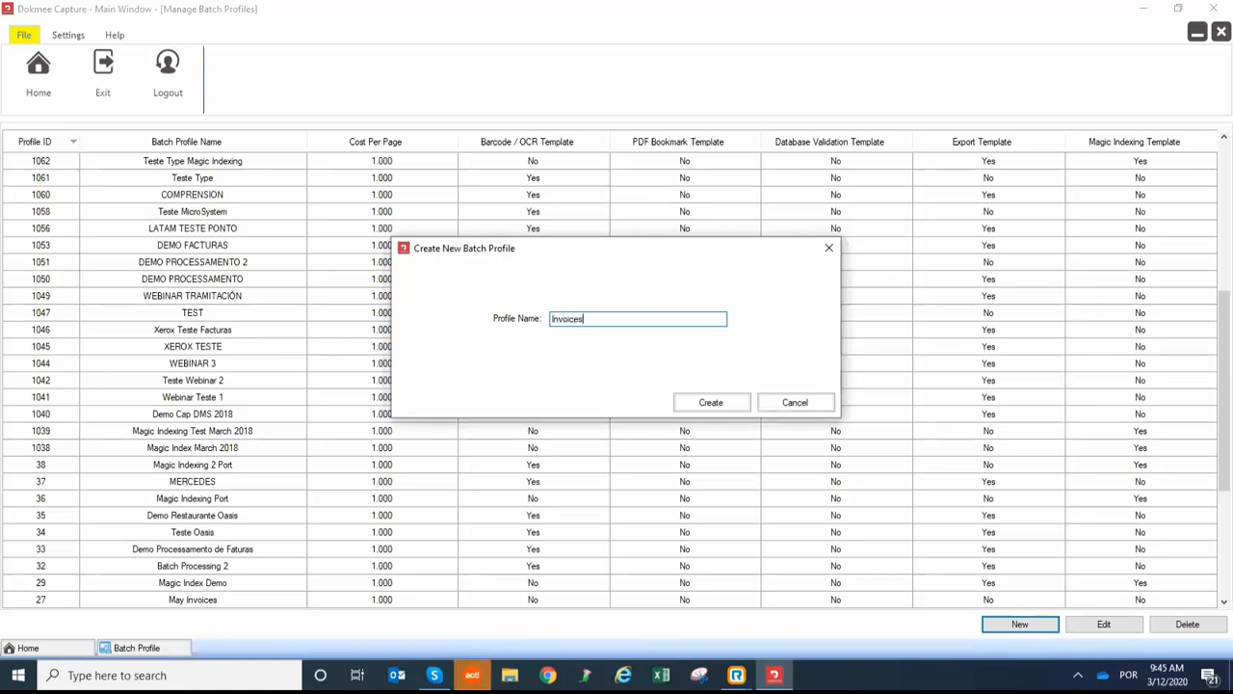
pyautogui.click(730, 406)
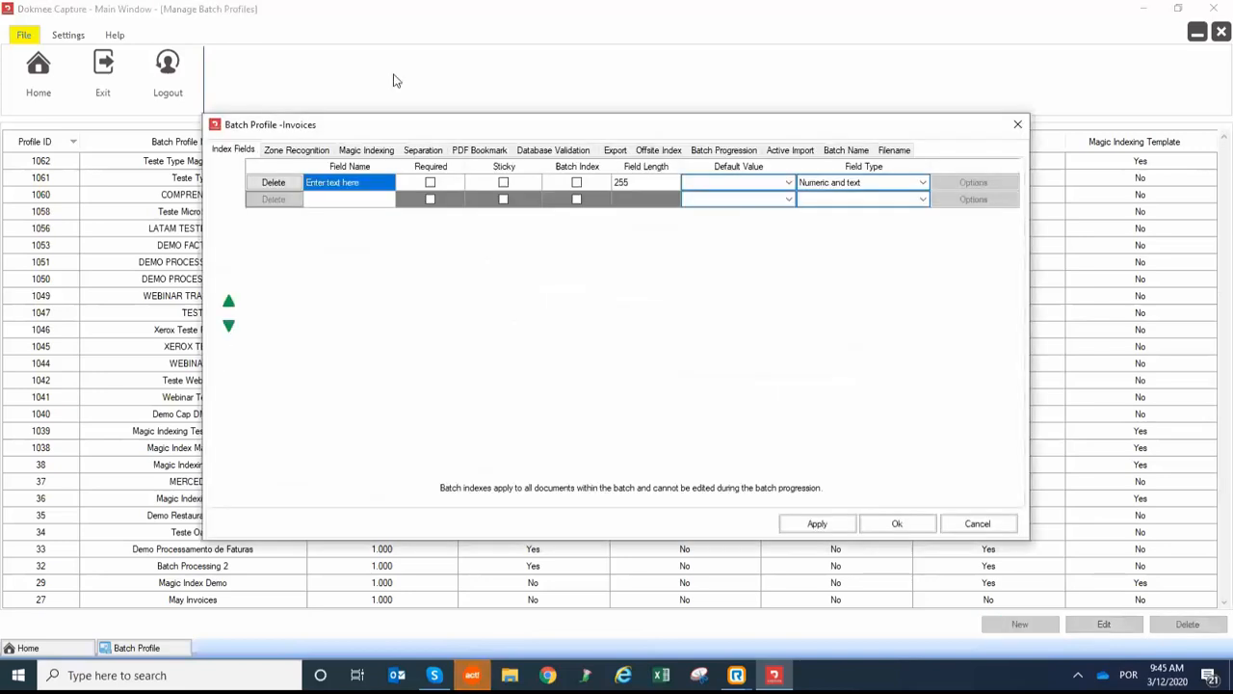
# Step: Add the index fields Name, Number, Date, Amount and Barcode, and set the Date field's type to Date
pyautogui.write('Name')
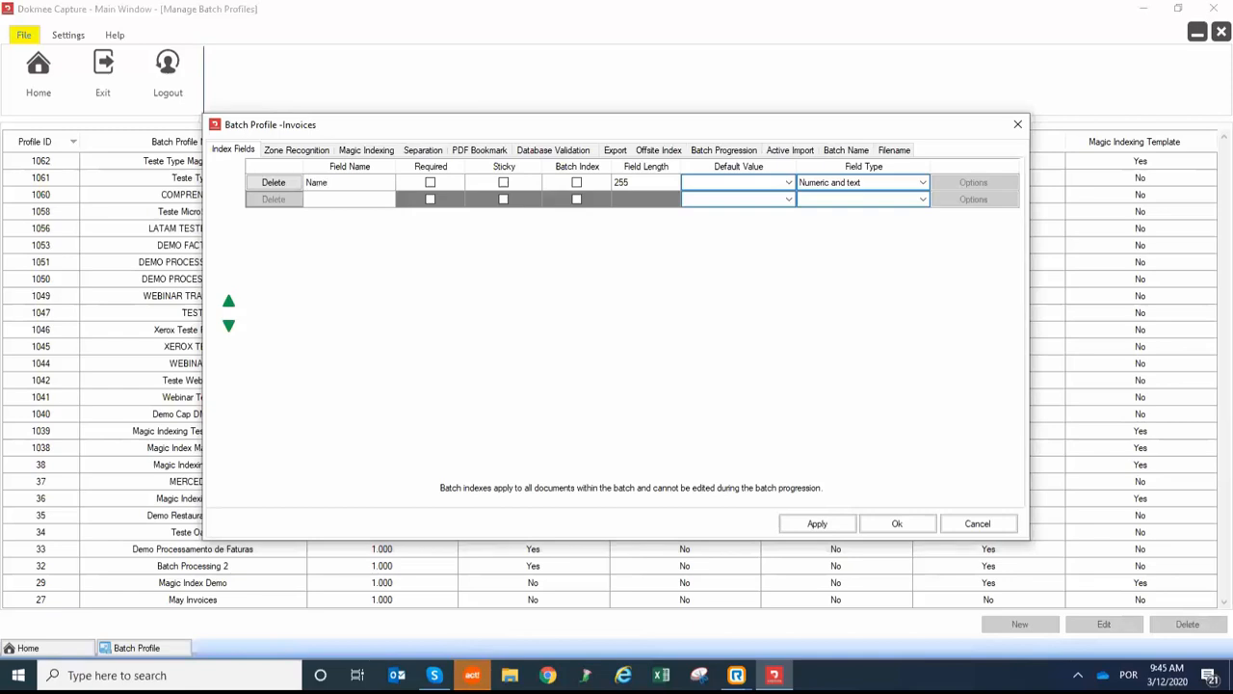
pyautogui.press('Tab')
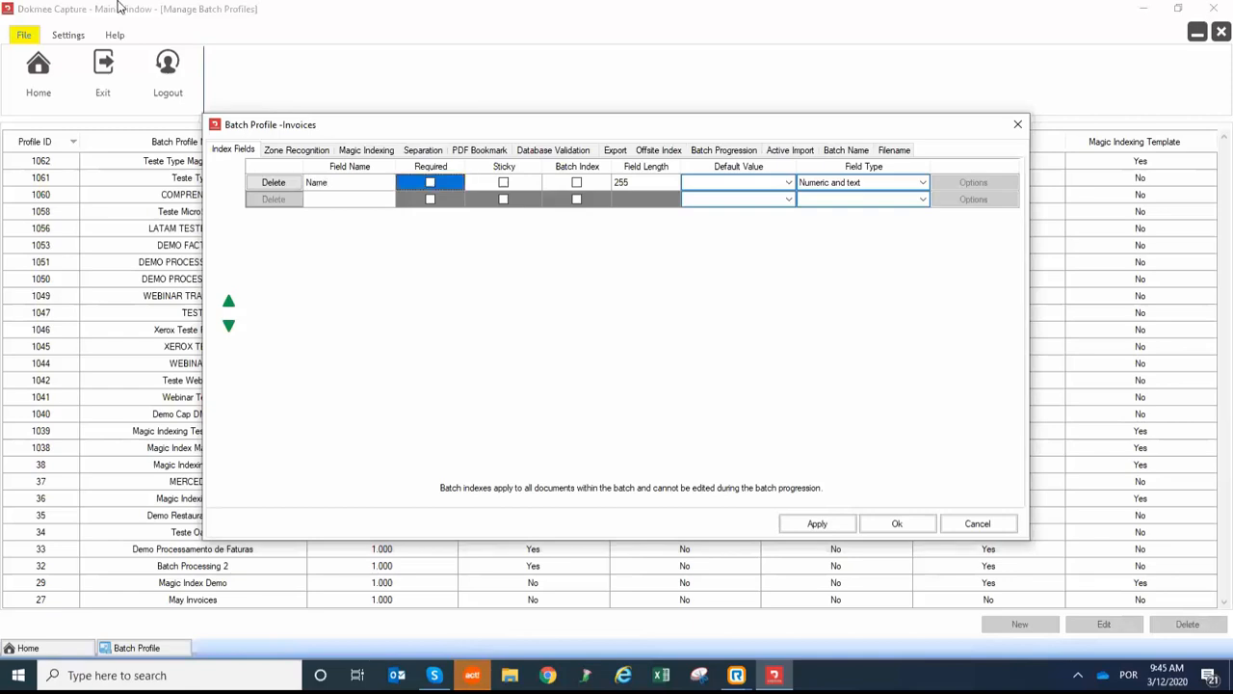
pyautogui.click(333, 199)
pyautogui.write('Num')
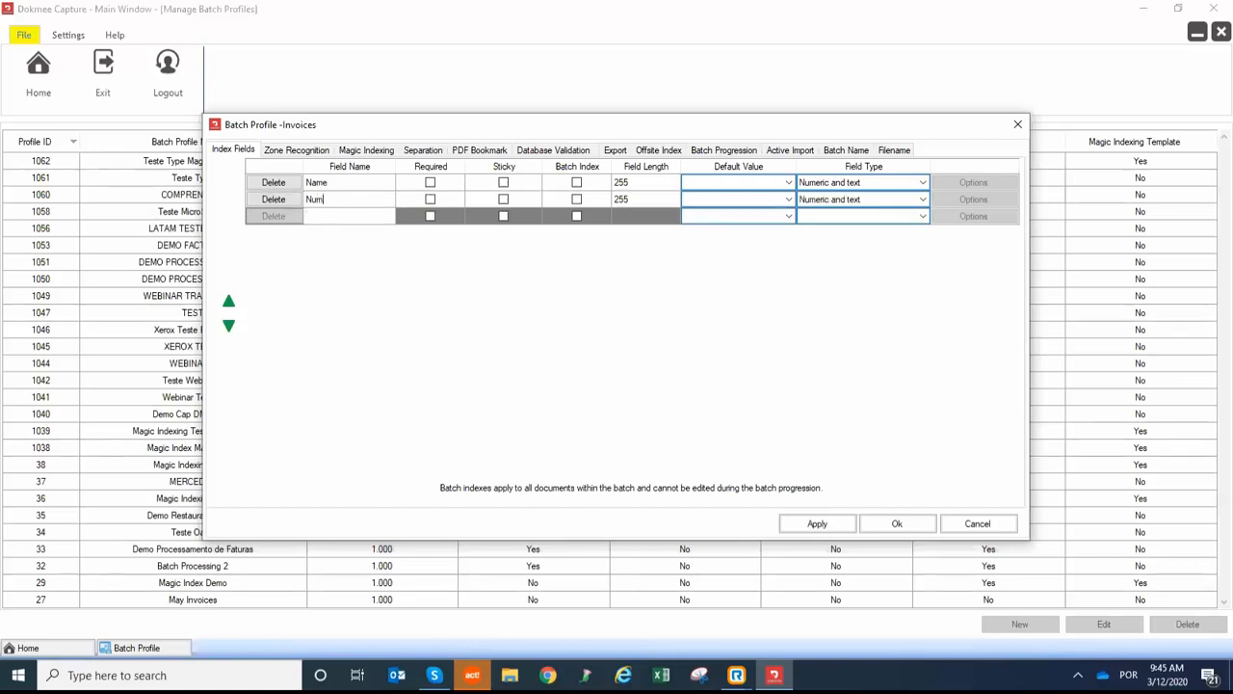
pyautogui.write('Date')
pyautogui.click(340, 233)
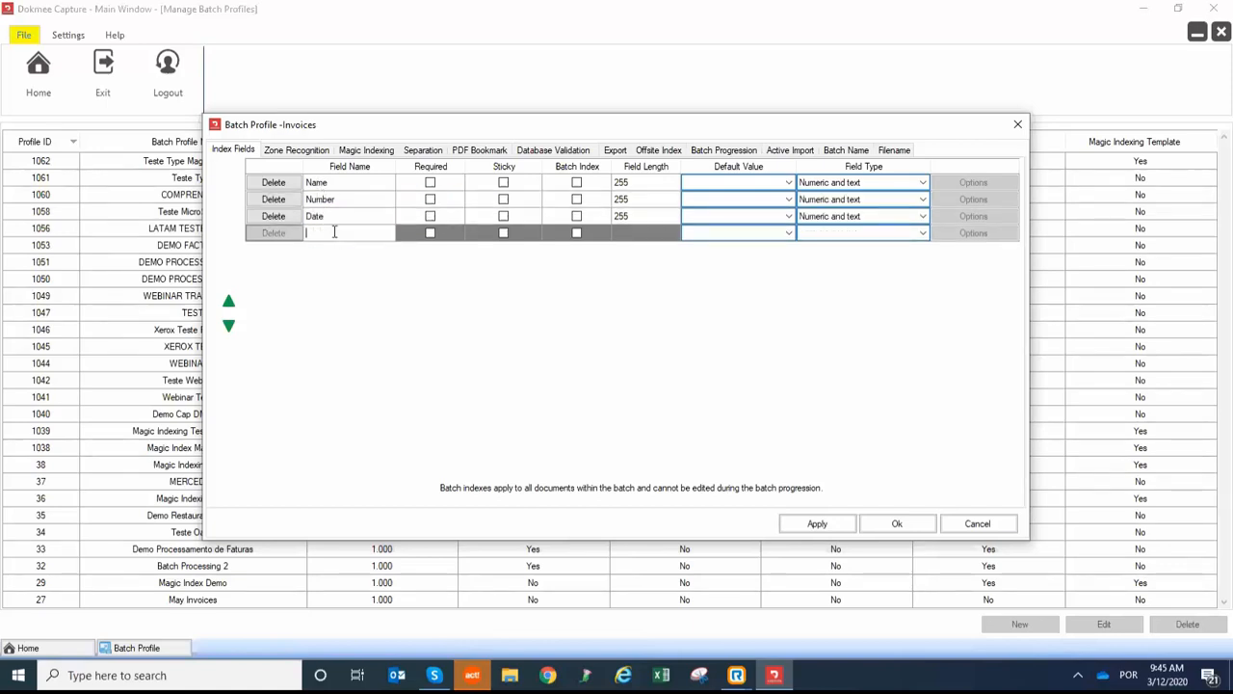
pyautogui.write('Amo')
pyautogui.click(339, 253)
pyautogui.write('Barcode')
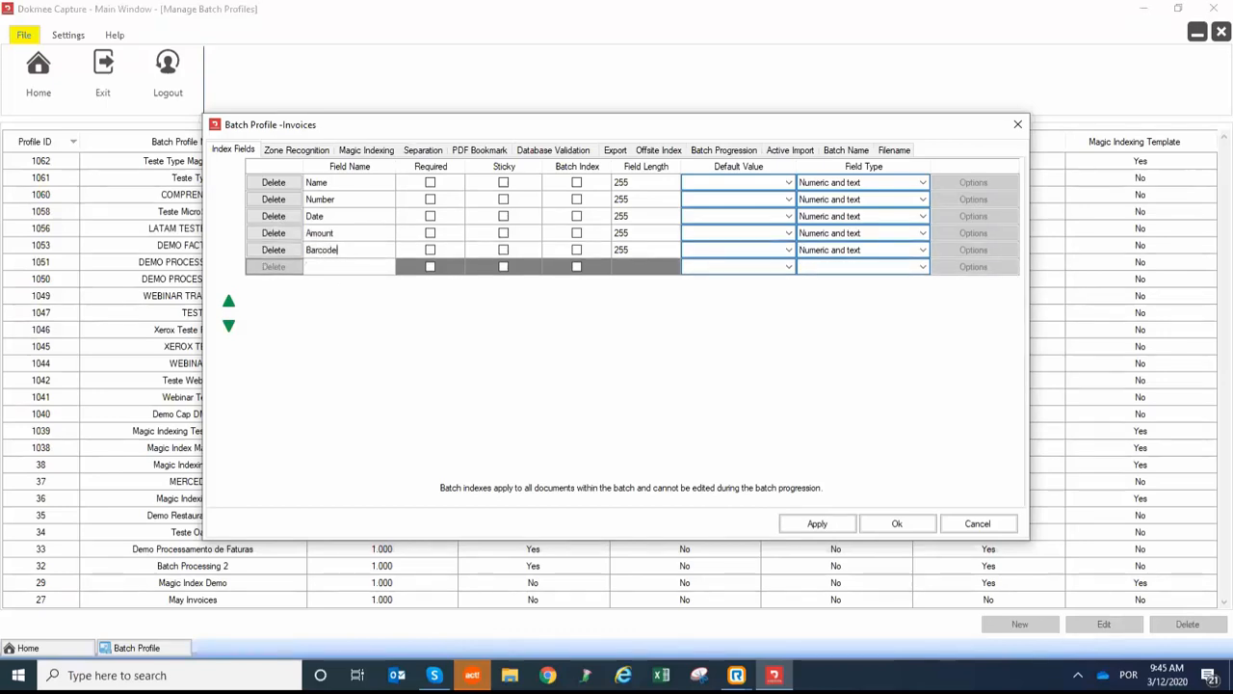
pyautogui.click(921, 220)
pyautogui.click(867, 261)
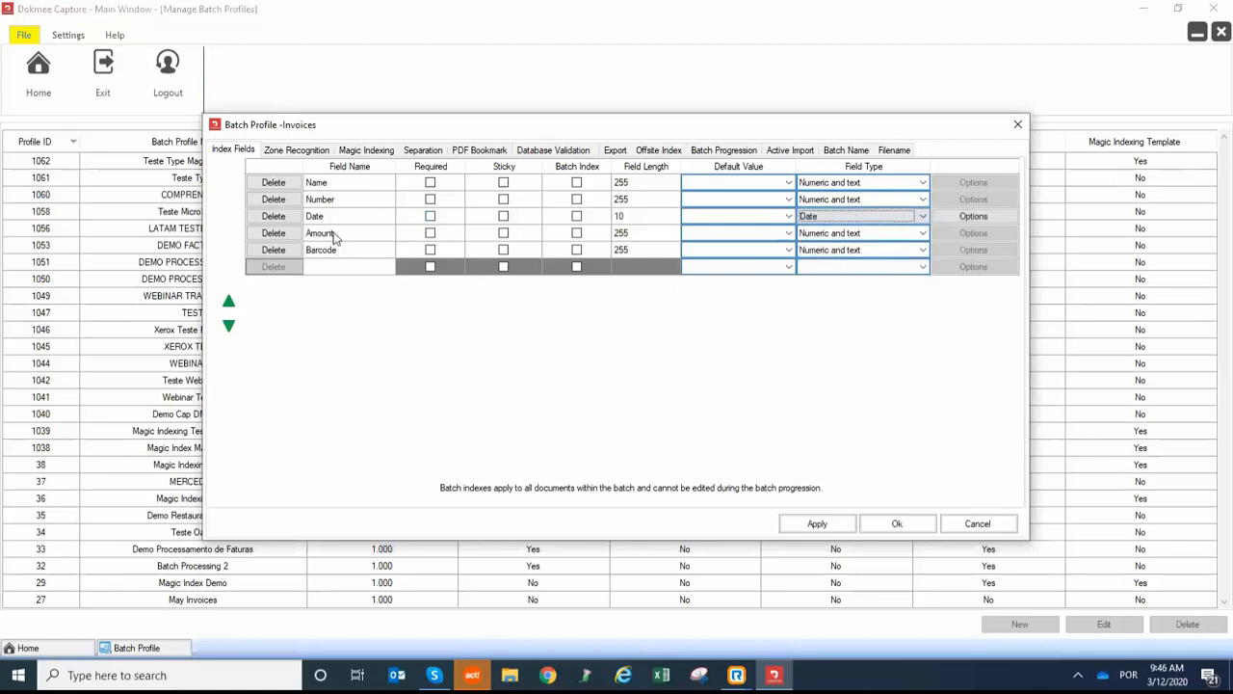
# Step: Import a CARERRA TELECOMUNICACI invoice PDF from Invoices Examples > Dokmee Capture - FACTURAS as the zone recognition template image
pyautogui.click(283, 151)
pyautogui.click(597, 372)
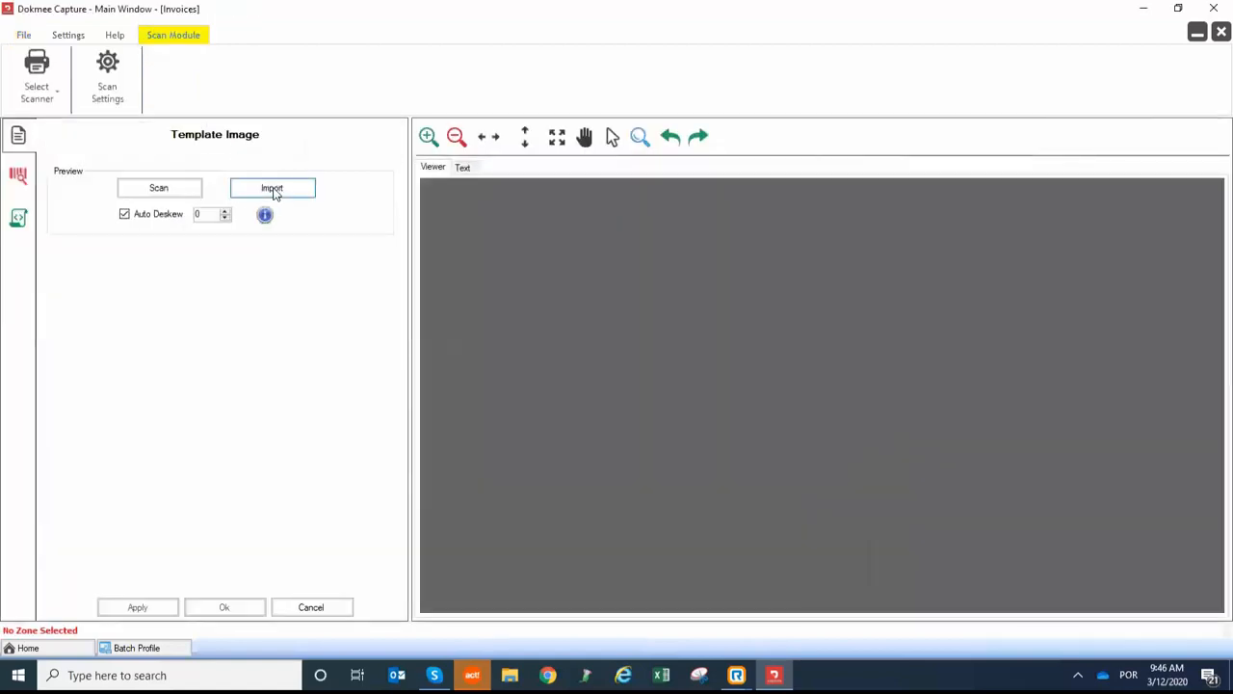
pyautogui.click(272, 189)
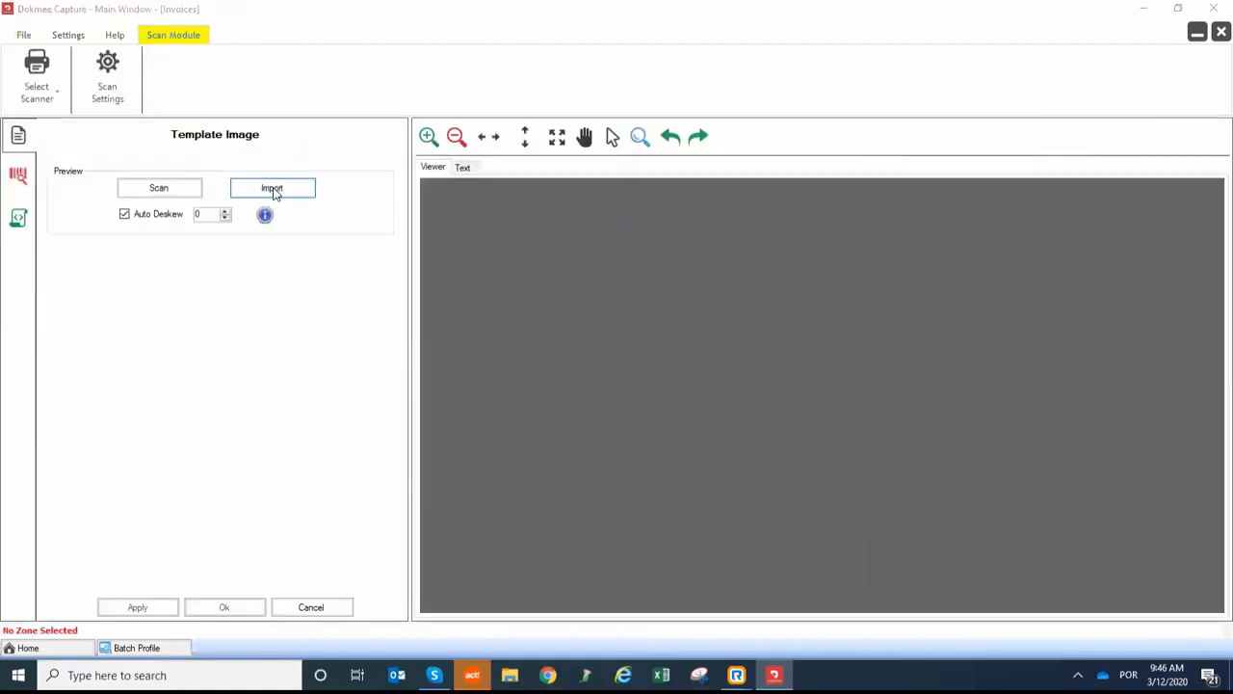
pyautogui.scroll(5, 106, 193)
pyautogui.click(64, 132)
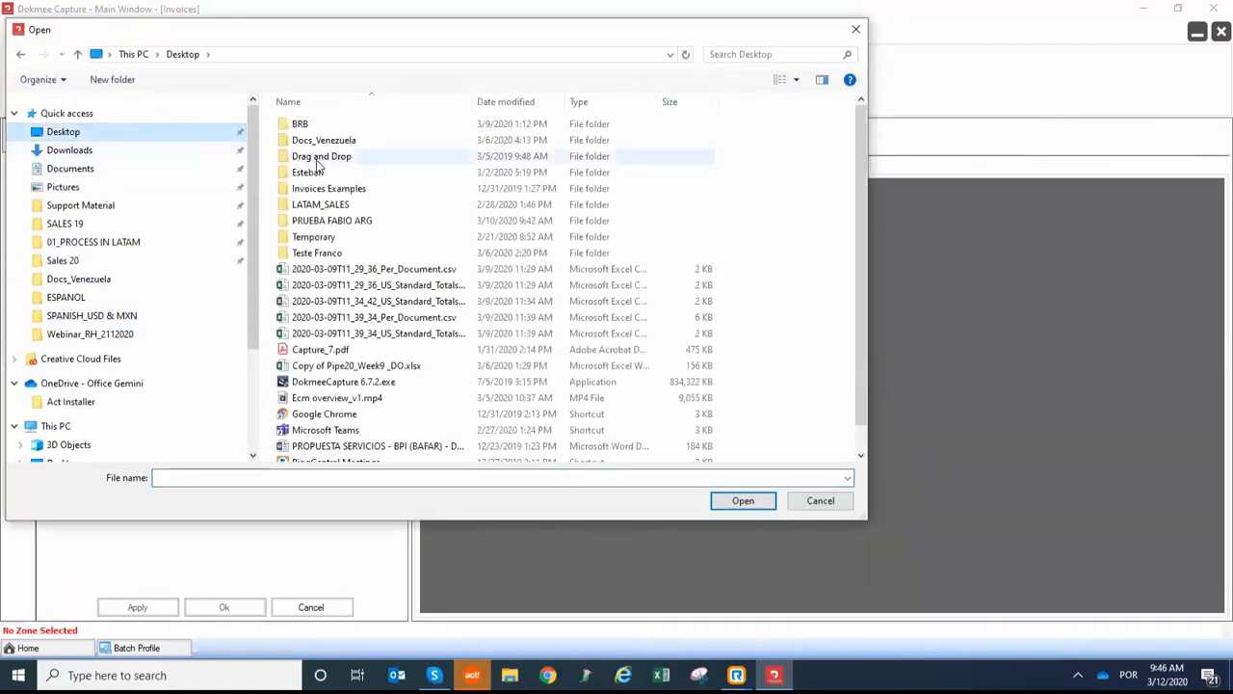
pyautogui.doubleClick(331, 190)
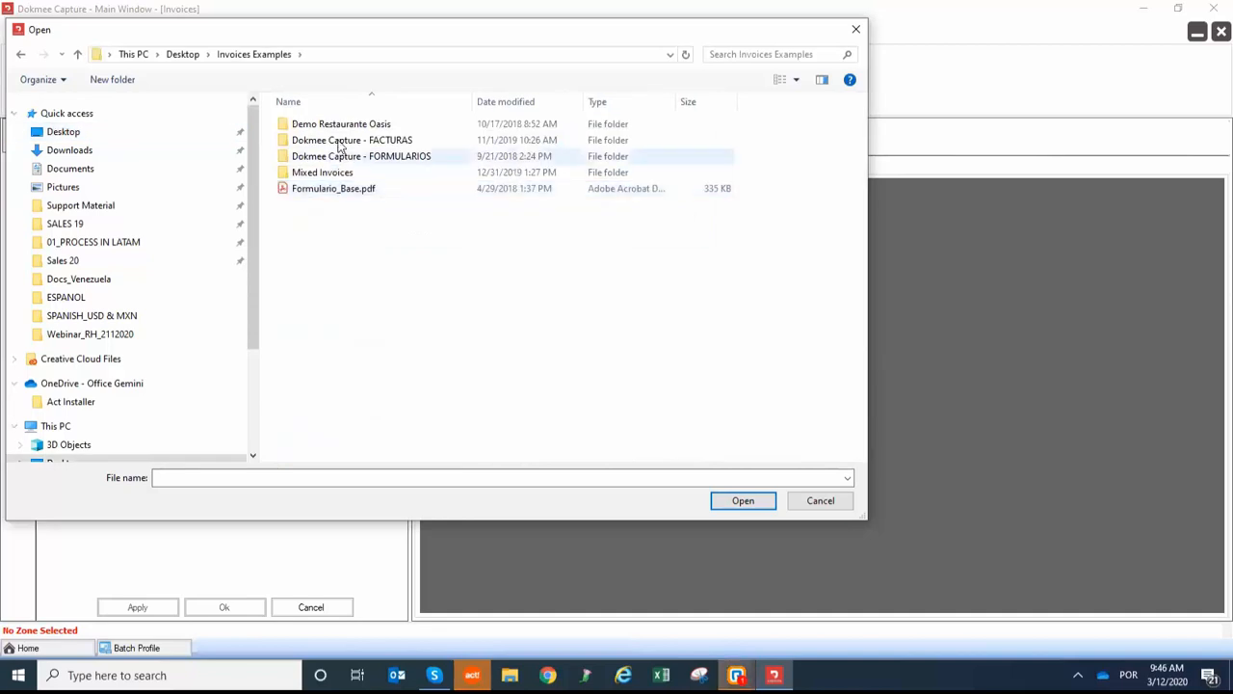
pyautogui.doubleClick(346, 137)
pyautogui.click(347, 156)
pyautogui.click(744, 500)
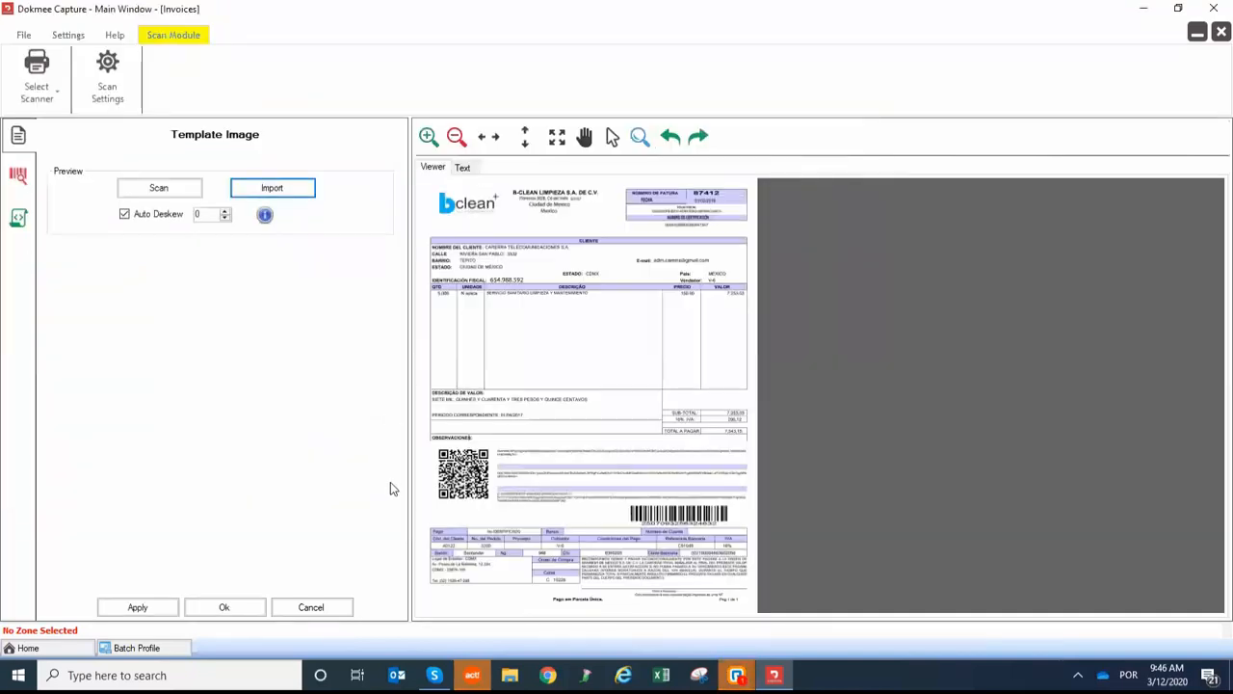
# Step: Add a TextOCR zone for the Name index field and fit it around the client's company name on the invoice
pyautogui.click(428, 136)
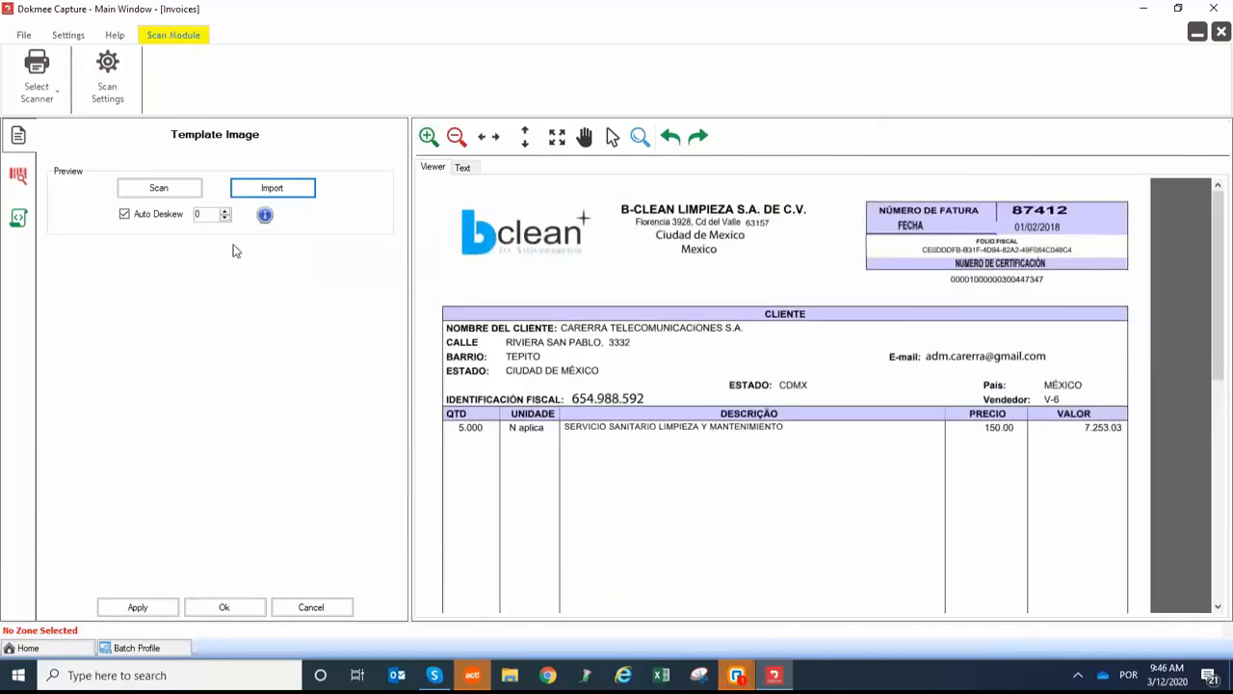
pyautogui.click(18, 173)
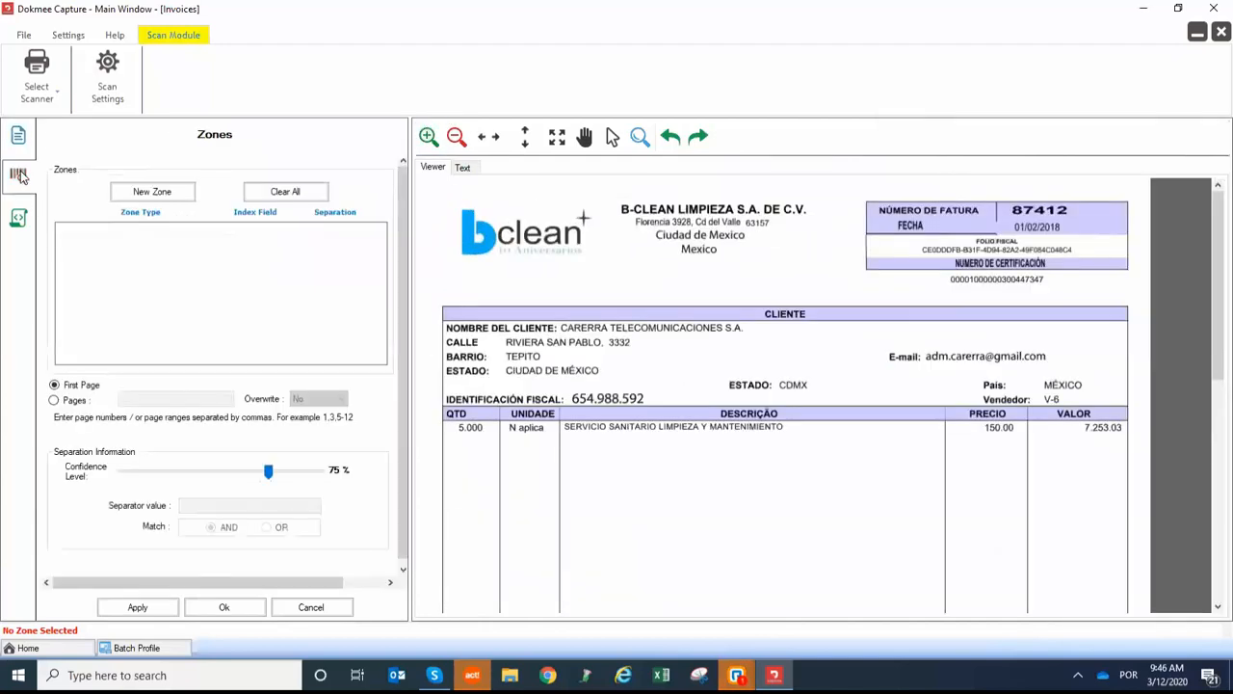
pyautogui.click(182, 192)
pyautogui.click(173, 239)
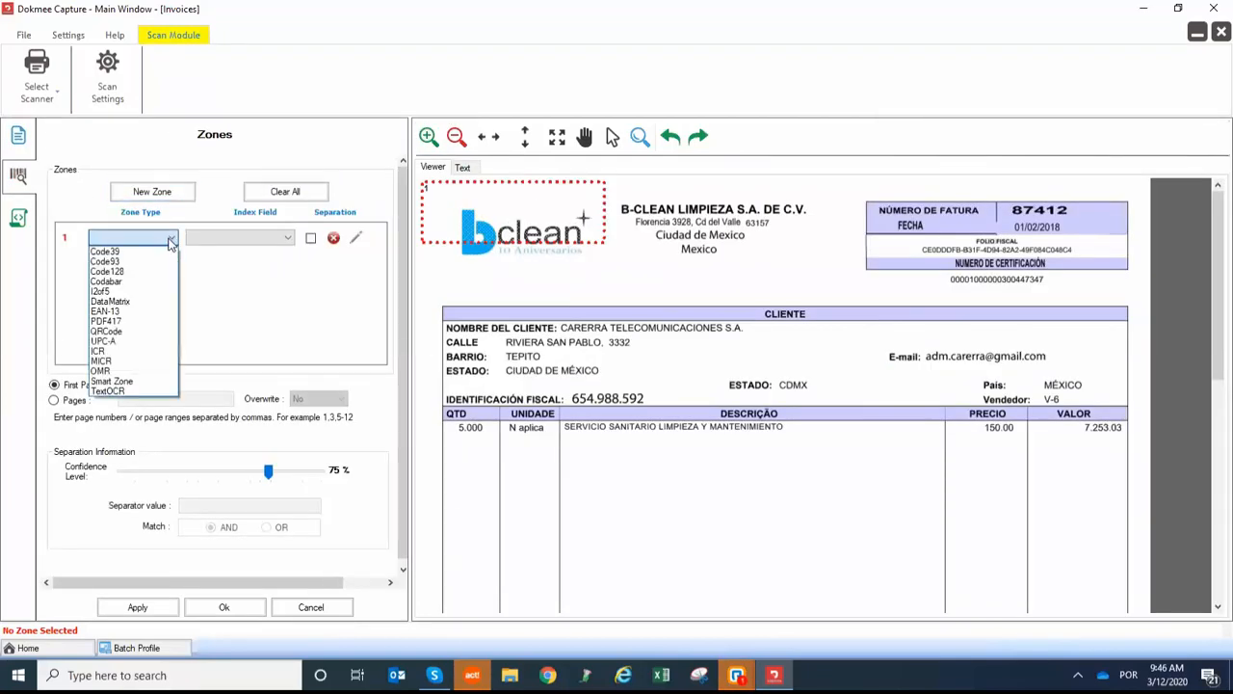
pyautogui.click(135, 385)
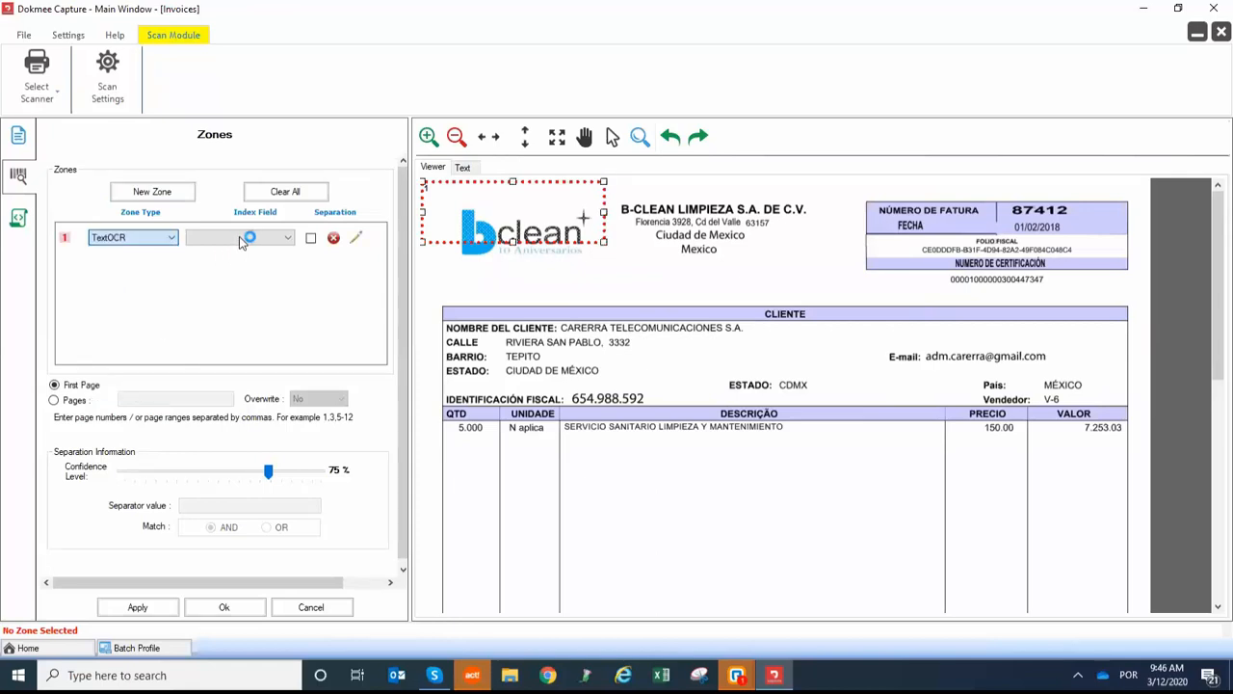
pyautogui.moveTo(526, 210); pyautogui.dragTo(659, 344)
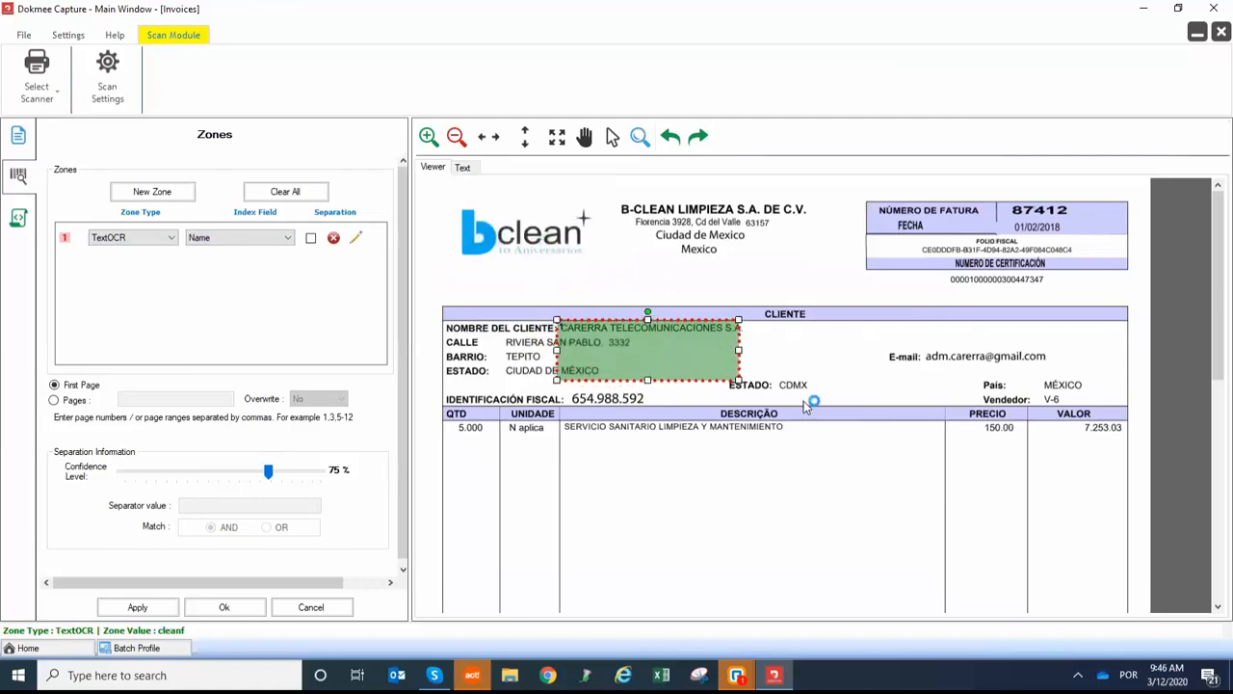
pyautogui.moveTo(736, 375); pyautogui.dragTo(775, 337)
# Step: Add a second TextOCR zone for the Number index field and fit it tightly around the invoice number
pyautogui.click(163, 193)
pyautogui.click(169, 261)
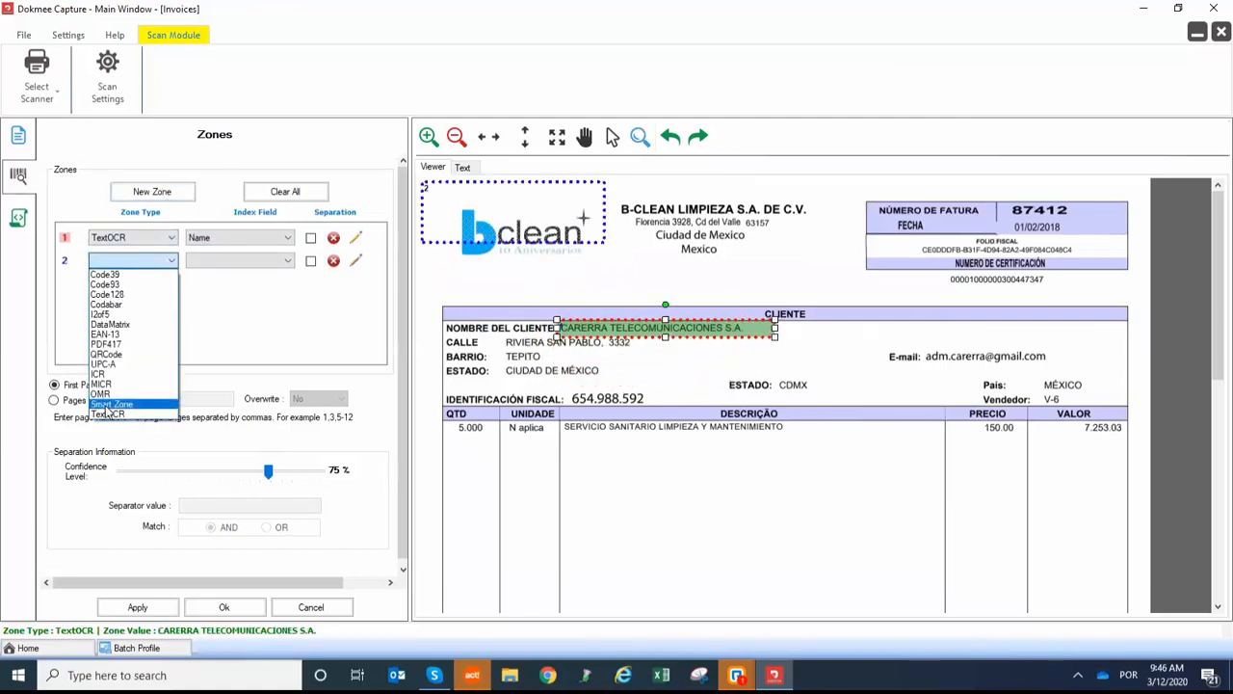
pyautogui.click(115, 403)
pyautogui.click(285, 261)
pyautogui.click(214, 292)
pyautogui.moveTo(545, 198); pyautogui.dragTo(1017, 220)
pyautogui.moveTo(892, 263); pyautogui.dragTo(998, 219)
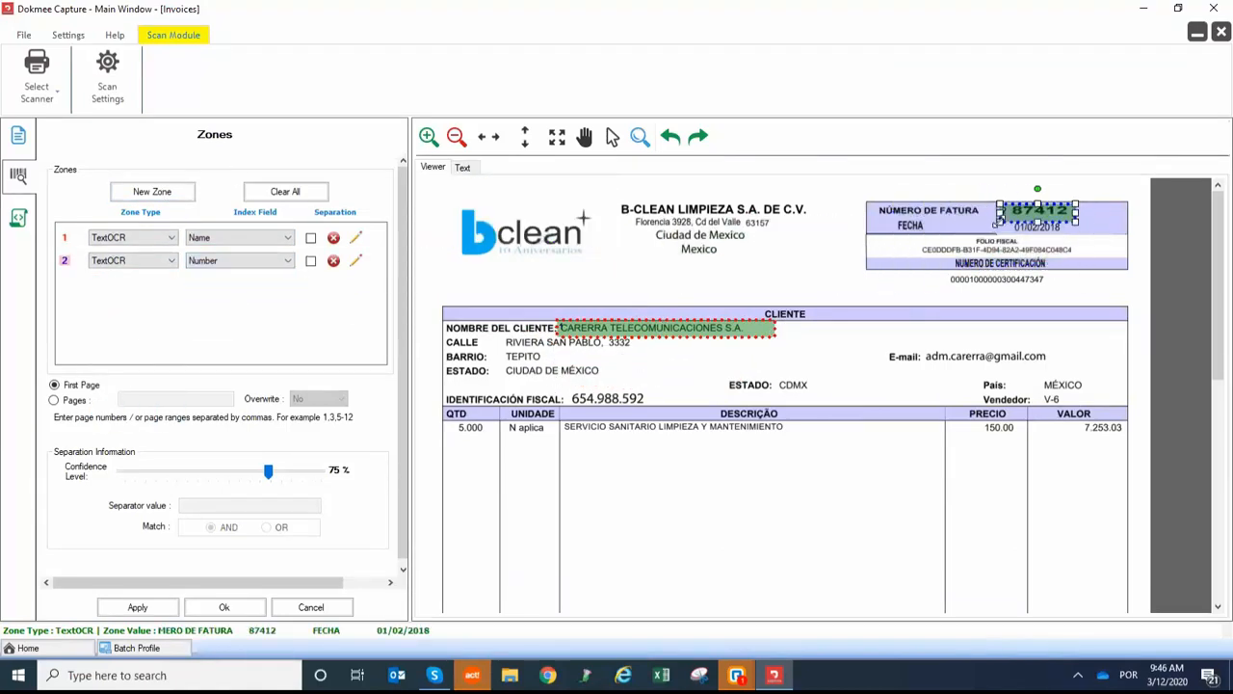
# Step: Add a third TextOCR zone for the Date index field and fit it around the date beside FECHA
pyautogui.click(152, 191)
pyautogui.click(169, 283)
pyautogui.click(115, 427)
pyautogui.moveTo(546, 209); pyautogui.dragTo(1040, 254)
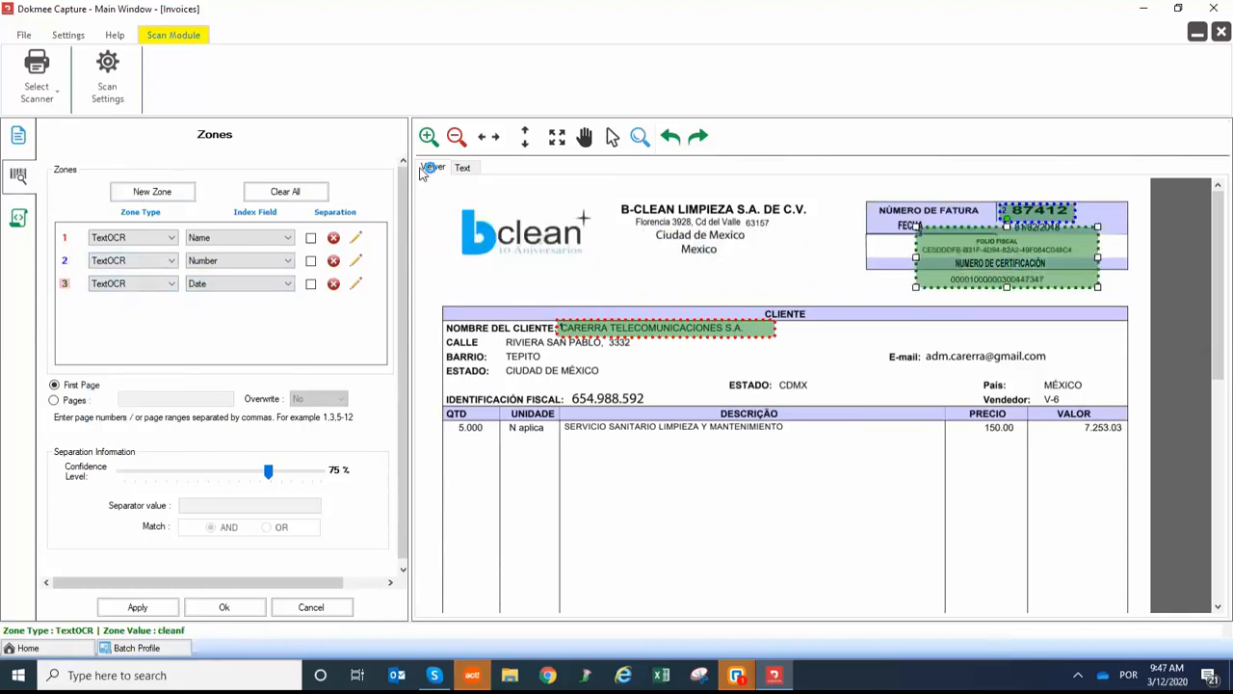
pyautogui.click(429, 138)
pyautogui.moveTo(743, 607); pyautogui.dragTo(975, 607)
pyautogui.moveTo(1080, 294); pyautogui.dragTo(1036, 284)
pyautogui.moveTo(805, 341); pyautogui.dragTo(993, 260)
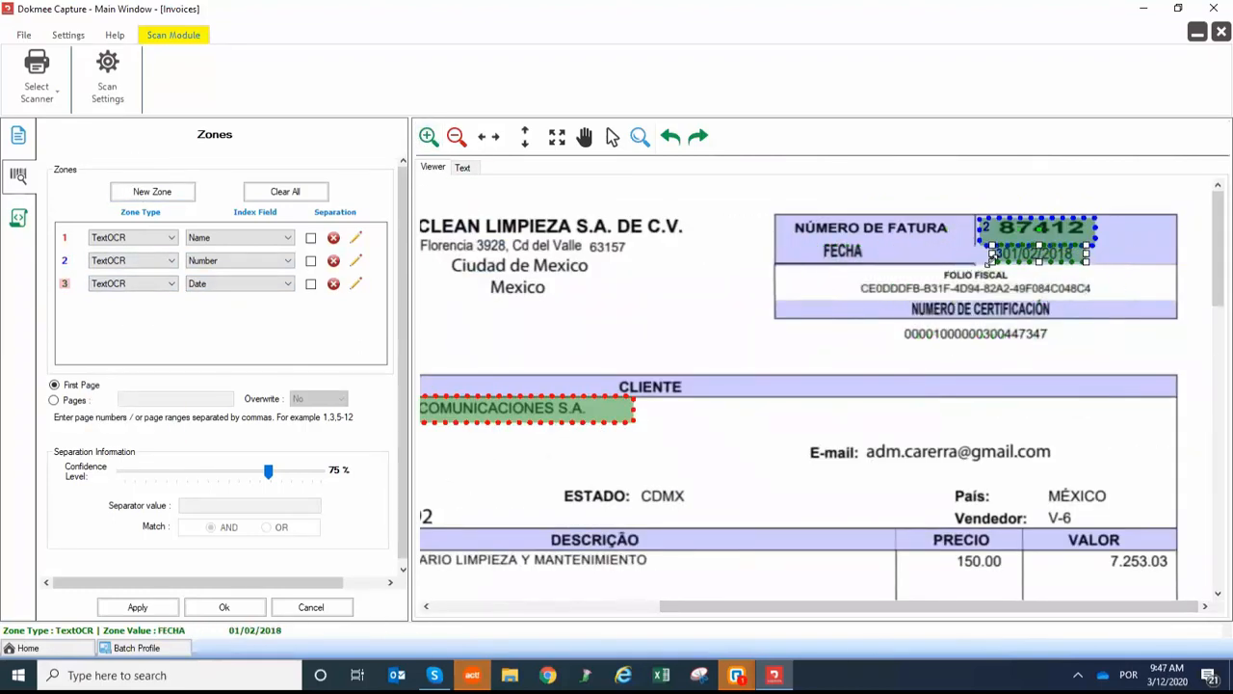
# Step: Add a fourth TextOCR zone for the Amount index field and place it over the TOTAL A PAGAR value
pyautogui.click(152, 191)
pyautogui.click(170, 306)
pyautogui.click(115, 461)
pyautogui.click(274, 307)
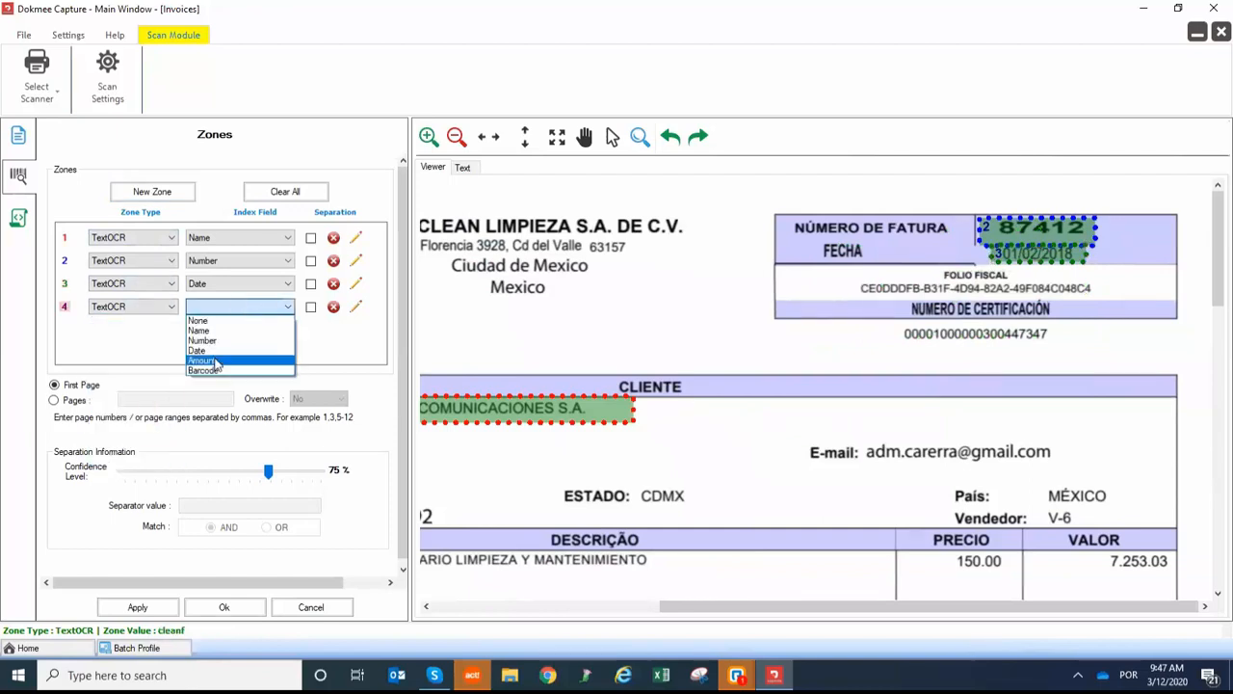
pyautogui.click(215, 362)
pyautogui.click(457, 138)
pyautogui.moveTo(530, 216); pyautogui.dragTo(952, 556)
pyautogui.moveTo(1218, 287); pyautogui.dragTo(1218, 429)
pyautogui.moveTo(992, 241); pyautogui.dragTo(1060, 416)
pyautogui.moveTo(994, 447); pyautogui.dragTo(1050, 430)
# Step: Add a fifth zone for the Barcode index field, enlarged over the invoice's linear barcode and using type Code128
pyautogui.click(152, 191)
pyautogui.click(170, 330)
pyautogui.click(286, 330)
pyautogui.click(221, 395)
pyautogui.moveTo(1213, 371); pyautogui.dragTo(1211, 413)
pyautogui.moveTo(907, 270); pyautogui.dragTo(924, 519)
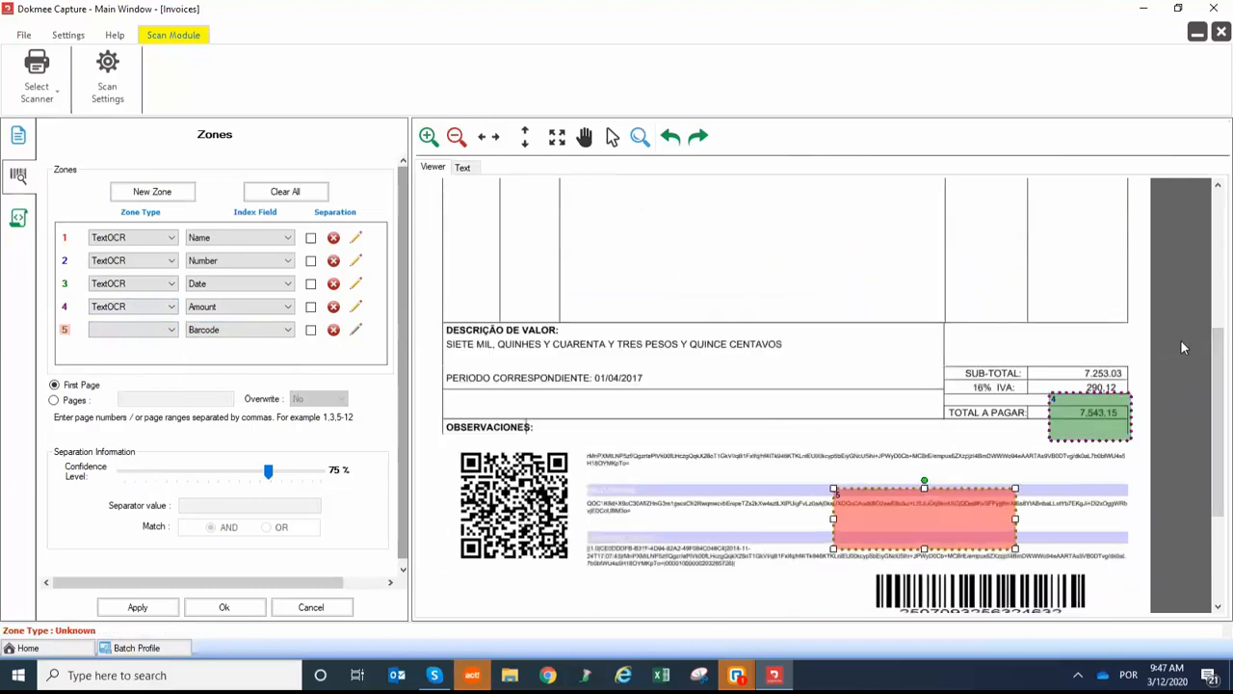
pyautogui.moveTo(1214, 357); pyautogui.dragTo(1214, 416)
pyautogui.moveTo(1017, 413); pyautogui.dragTo(1127, 429)
pyautogui.moveTo(1022, 367); pyautogui.dragTo(1017, 437)
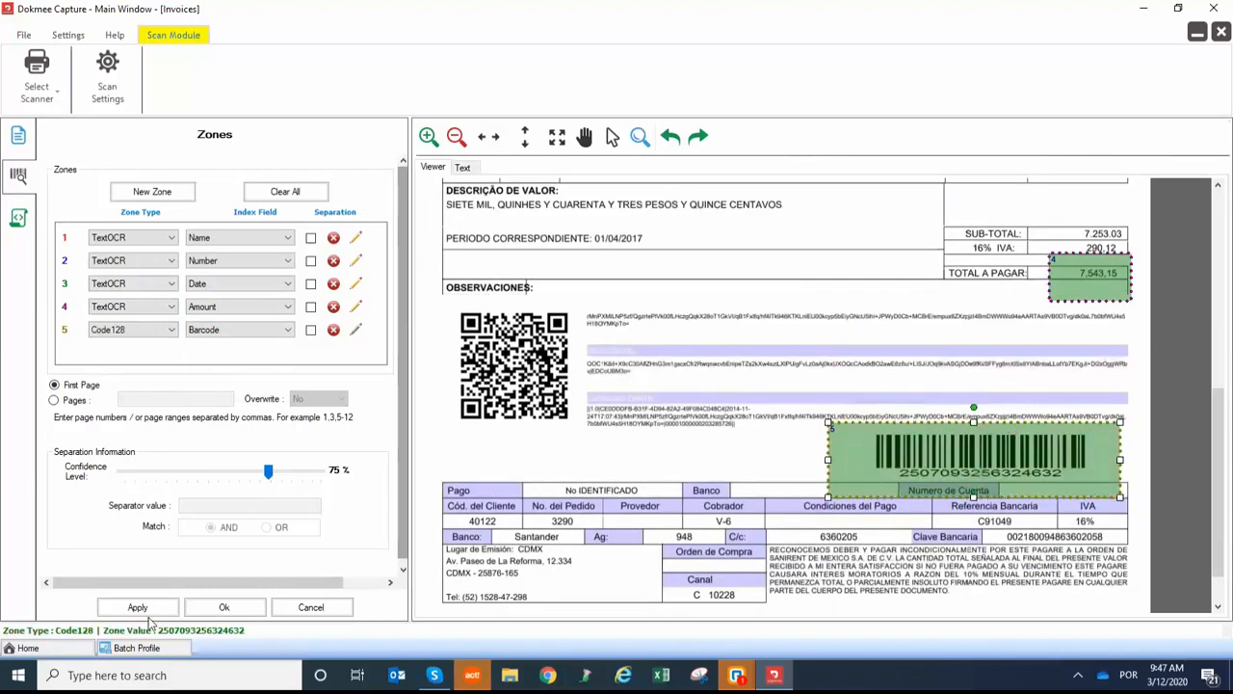
# Step: Save the recognition zones and the Invoices batch profile, and close the profile management window
pyautogui.click(223, 607)
pyautogui.click(897, 523)
pyautogui.click(1221, 31)
# Step: Create a new batch in the batch directory with profile Invoices, name Test Invoices and number 0001
pyautogui.click(315, 228)
pyautogui.click(287, 544)
pyautogui.click(198, 460)
pyautogui.click(185, 567)
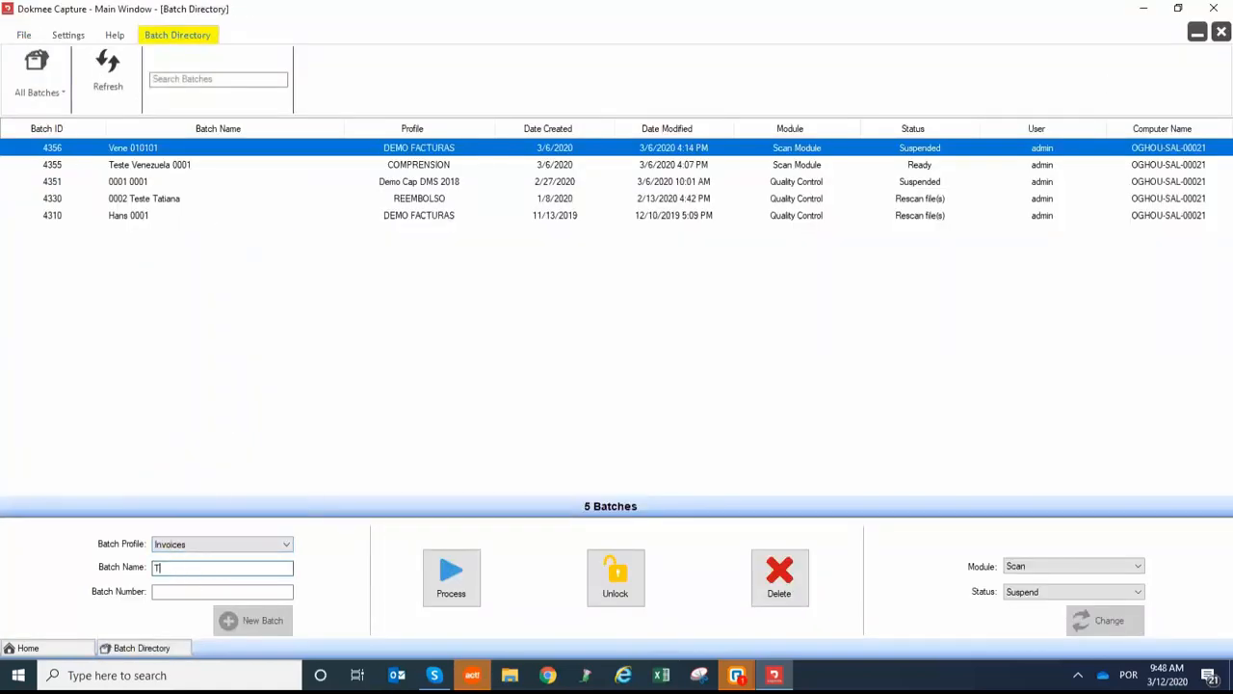
pyautogui.write('Test Invoices')
pyautogui.press('Tab')
pyautogui.write('0001')
pyautogui.click(252, 619)
# Step: Import the seven PDFs from CABRAL SOFTWARE SOLU_52463_001.pdf through GRUPO MODELO S.A._56783_001.pdf into the batch
pyautogui.rightClick(73, 256)
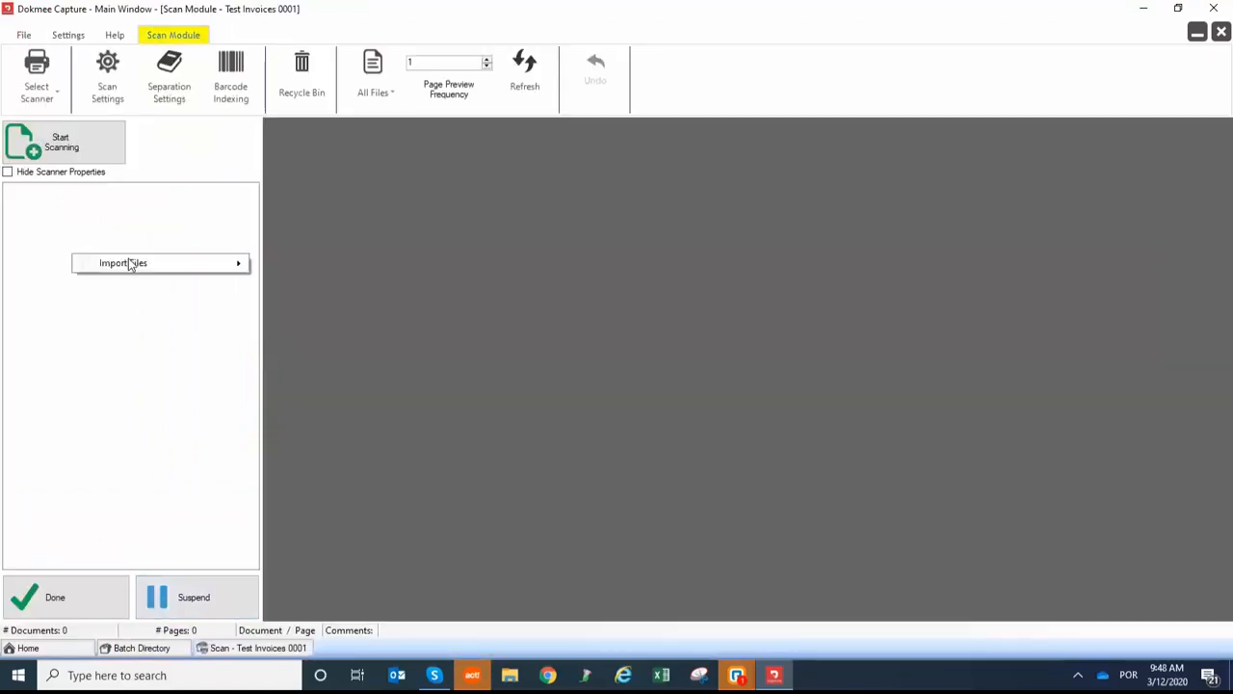
pyautogui.moveTo(131, 262)
pyautogui.click(313, 281)
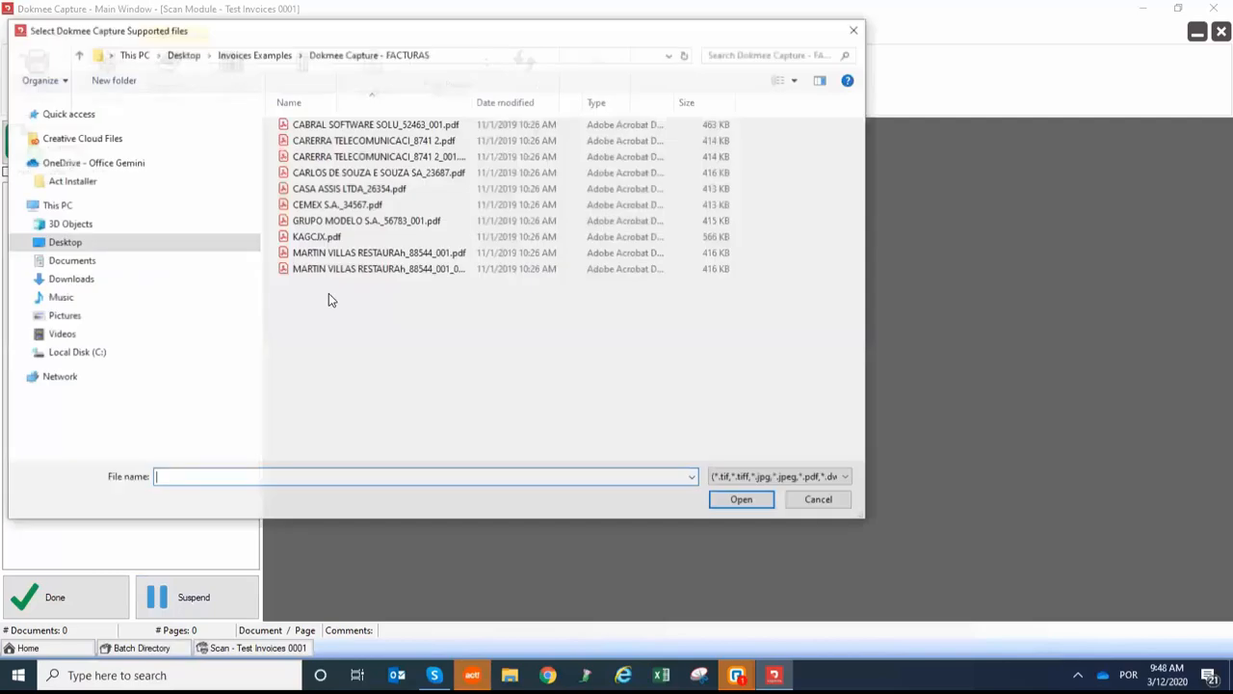
pyautogui.click(383, 125)
pyautogui.keyDown('shift'); pyautogui.click(405, 221); pyautogui.keyUp('shift')
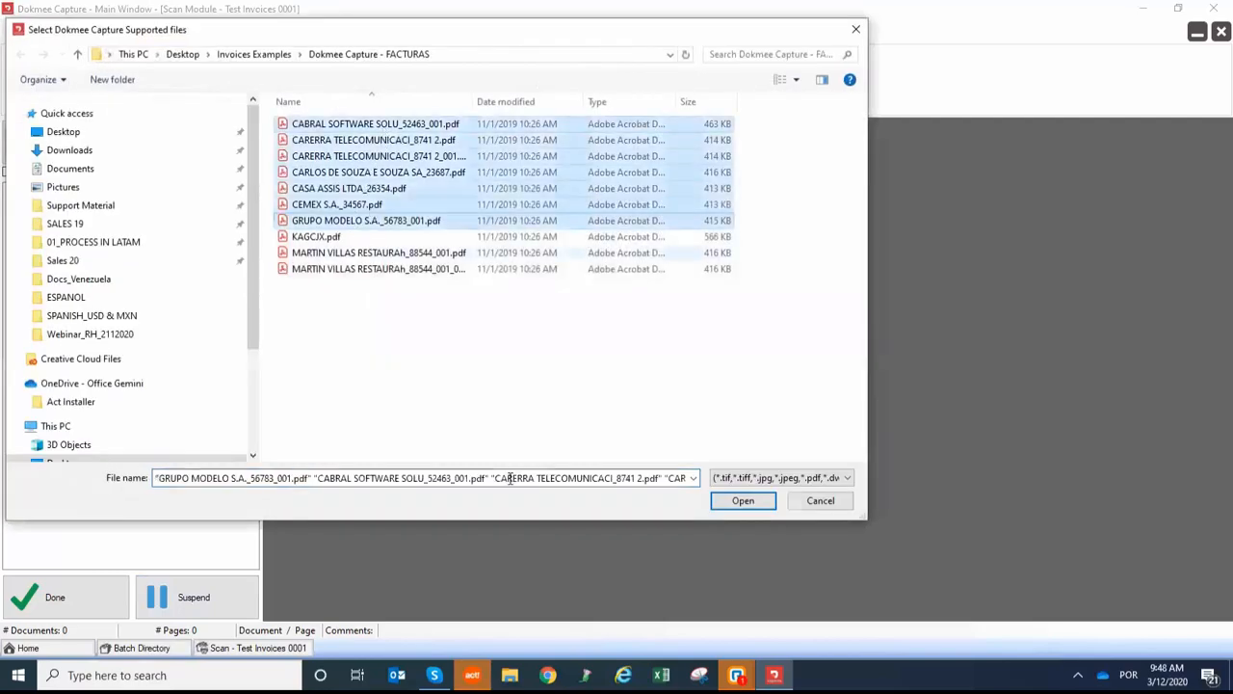
pyautogui.click(743, 501)
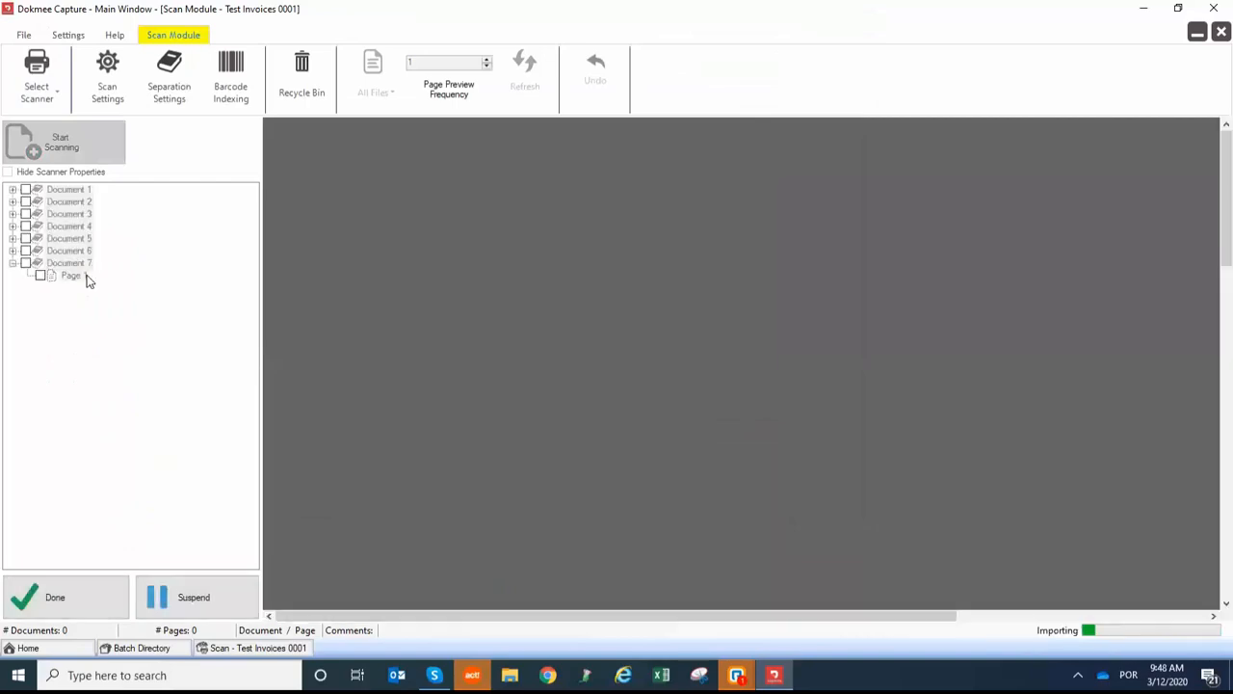
# Step: Complete the batch's scan stage and review Document 2 and Document 6 in quality control
pyautogui.click(56, 602)
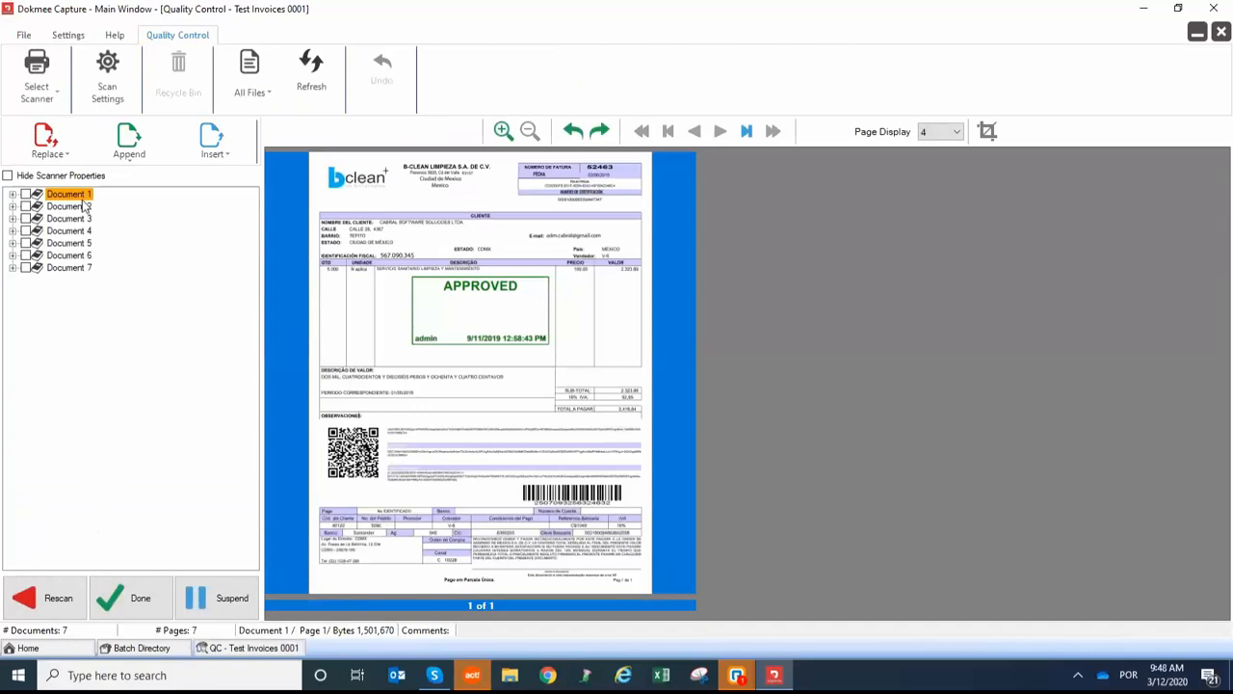
pyautogui.click(83, 206)
pyautogui.click(70, 254)
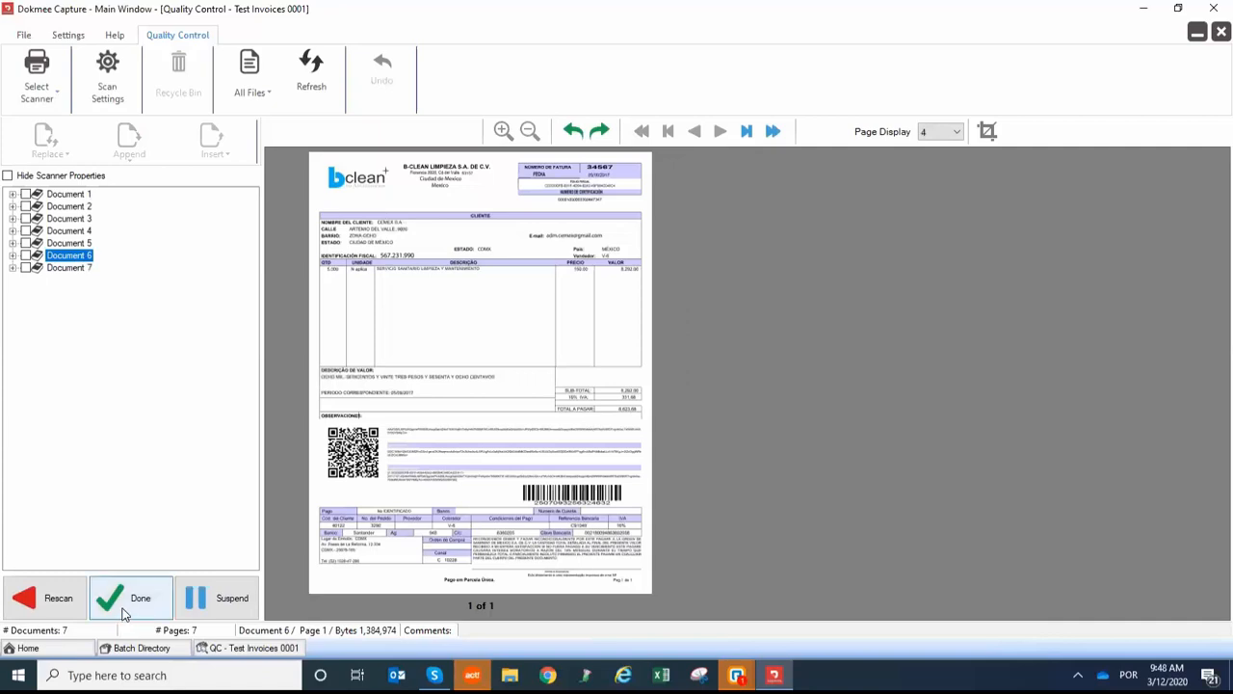
# Step: Complete the batch's quality control stage and process the Test Invoices 0001 batch through zone recognition
pyautogui.click(123, 614)
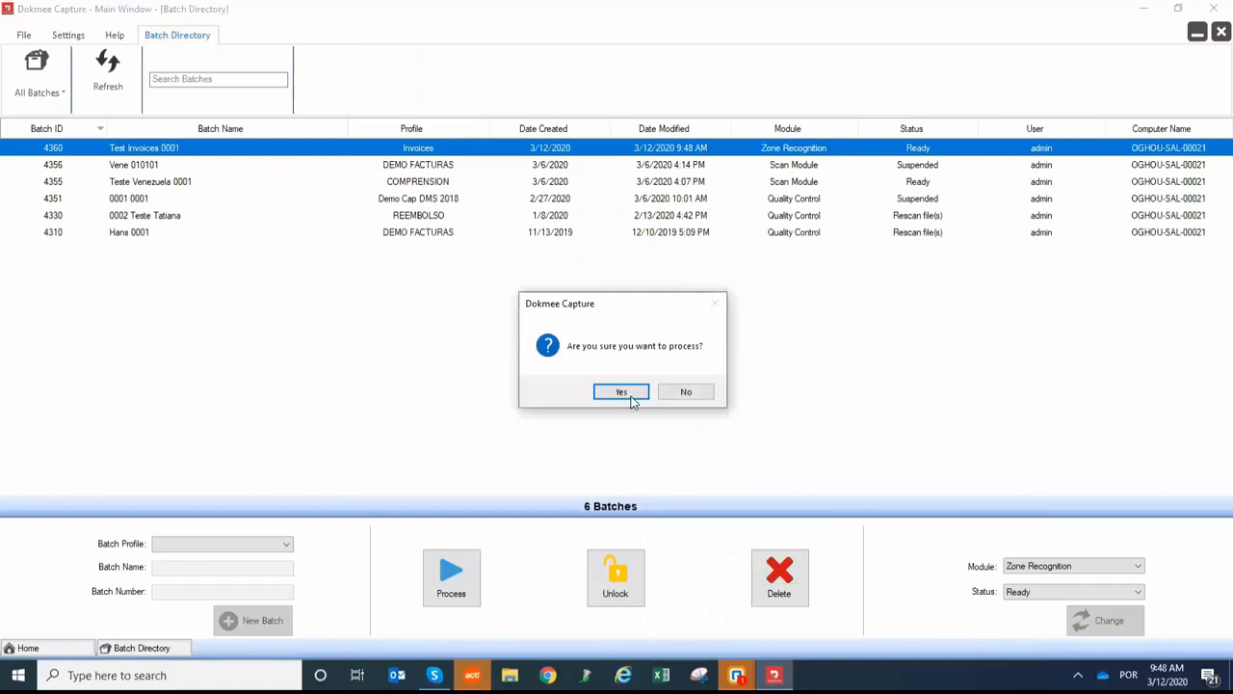
pyautogui.click(628, 396)
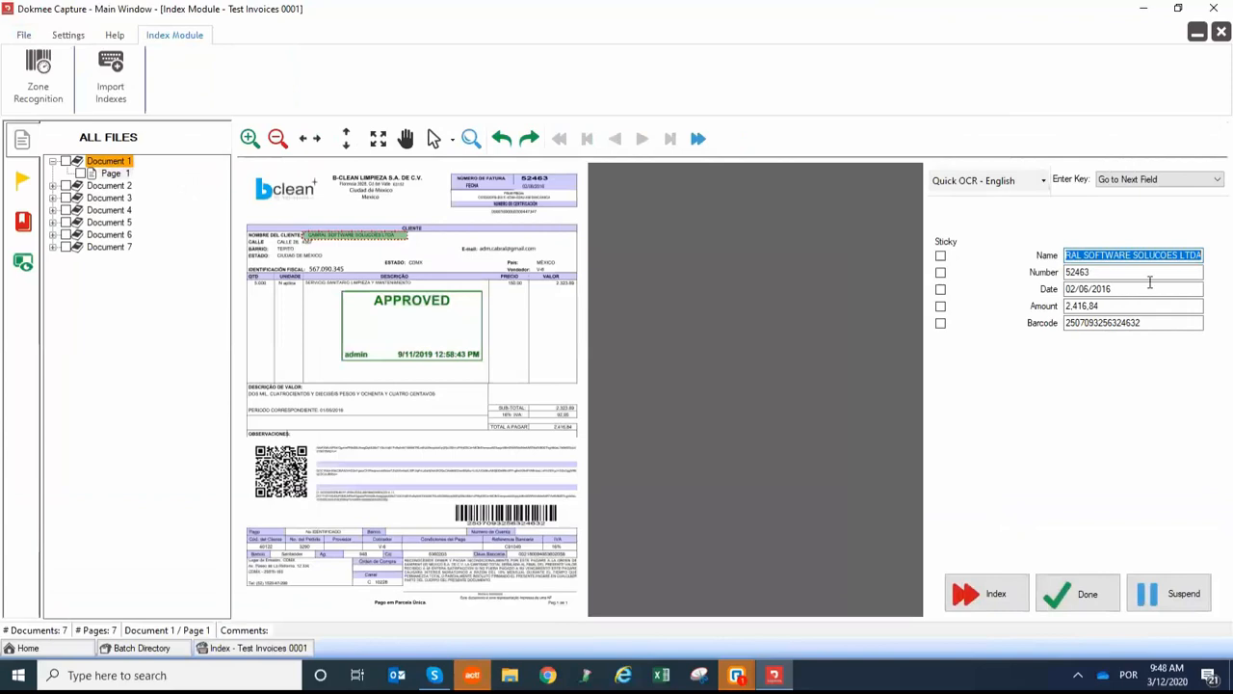
# Step: Check Document 1's recognized index values against the enlarged invoice, and index Documents 1 to 3
pyautogui.click(249, 138)
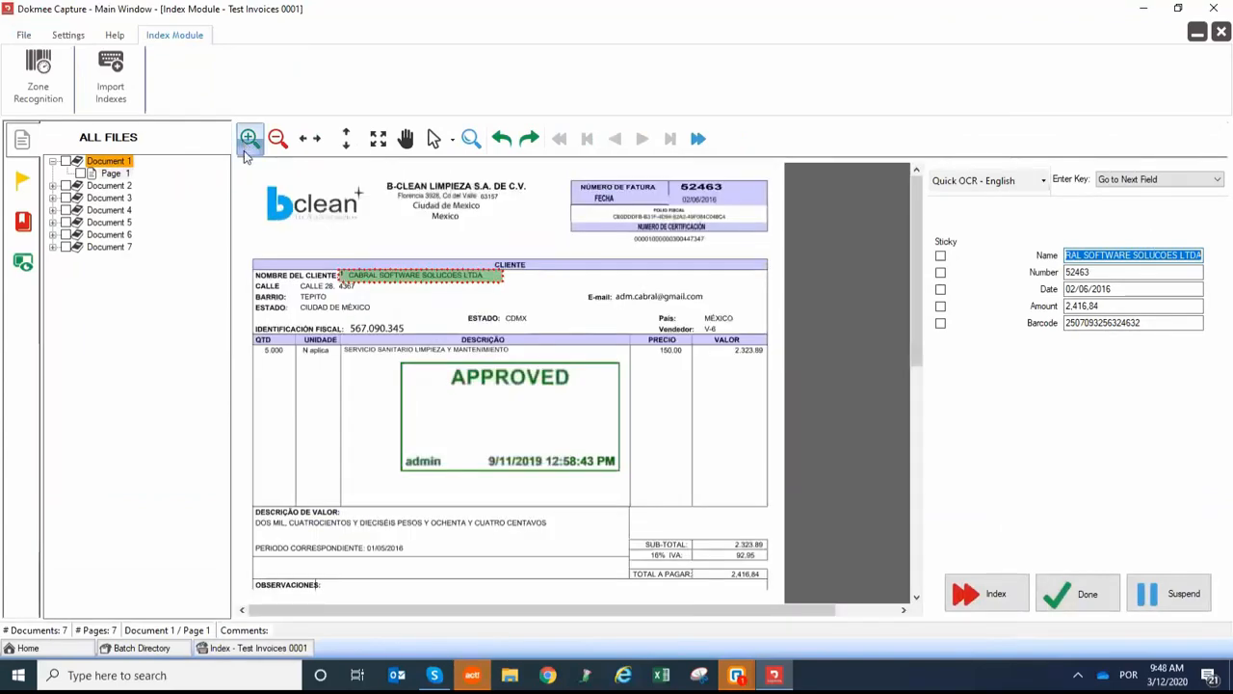
pyautogui.press('Return')
pyautogui.press('Return')
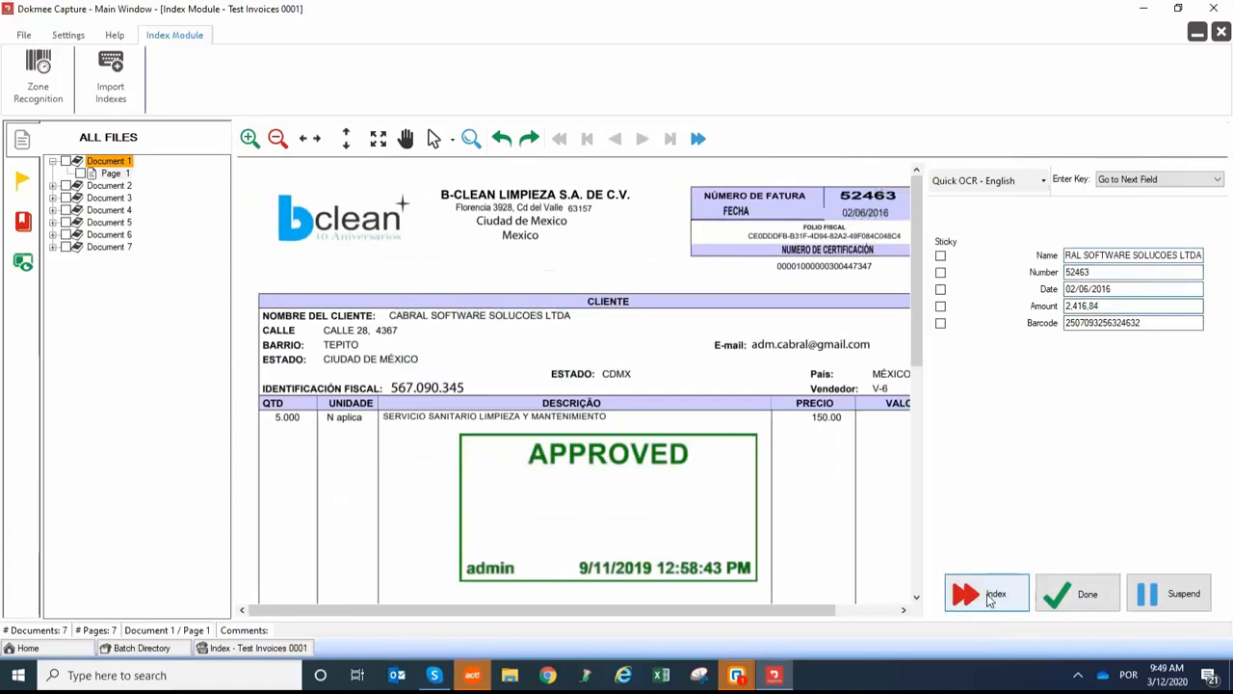
pyautogui.click(988, 595)
pyautogui.click(996, 596)
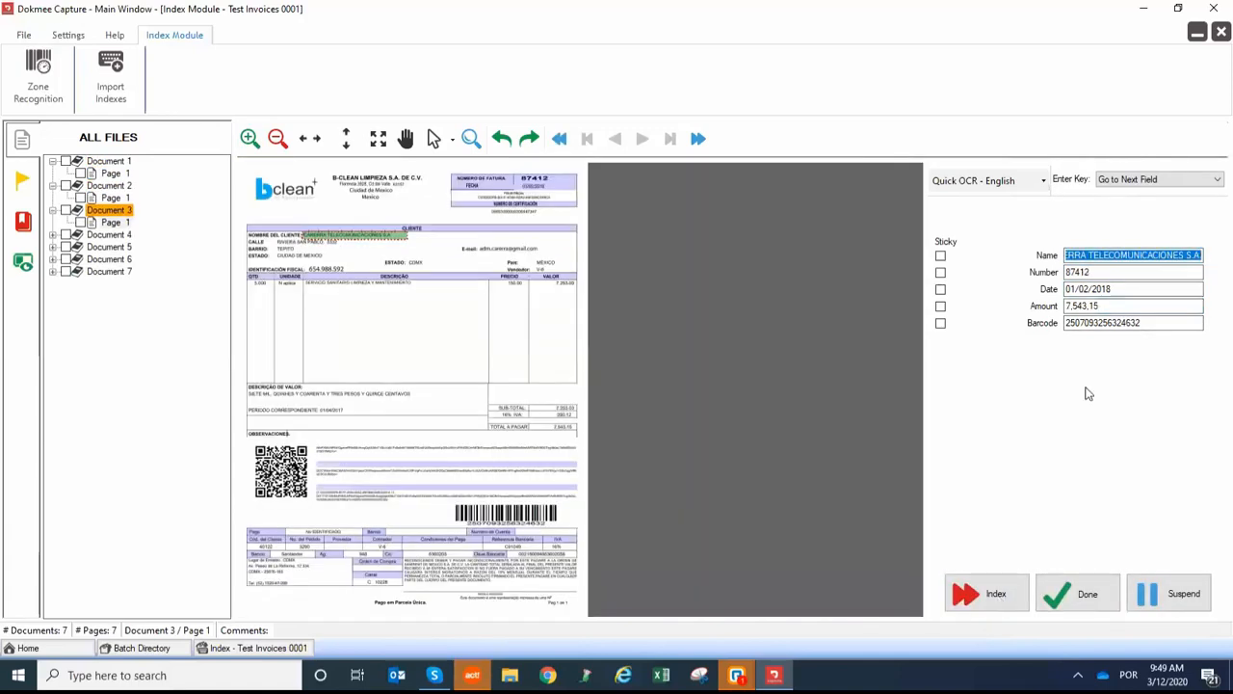
pyautogui.click(988, 588)
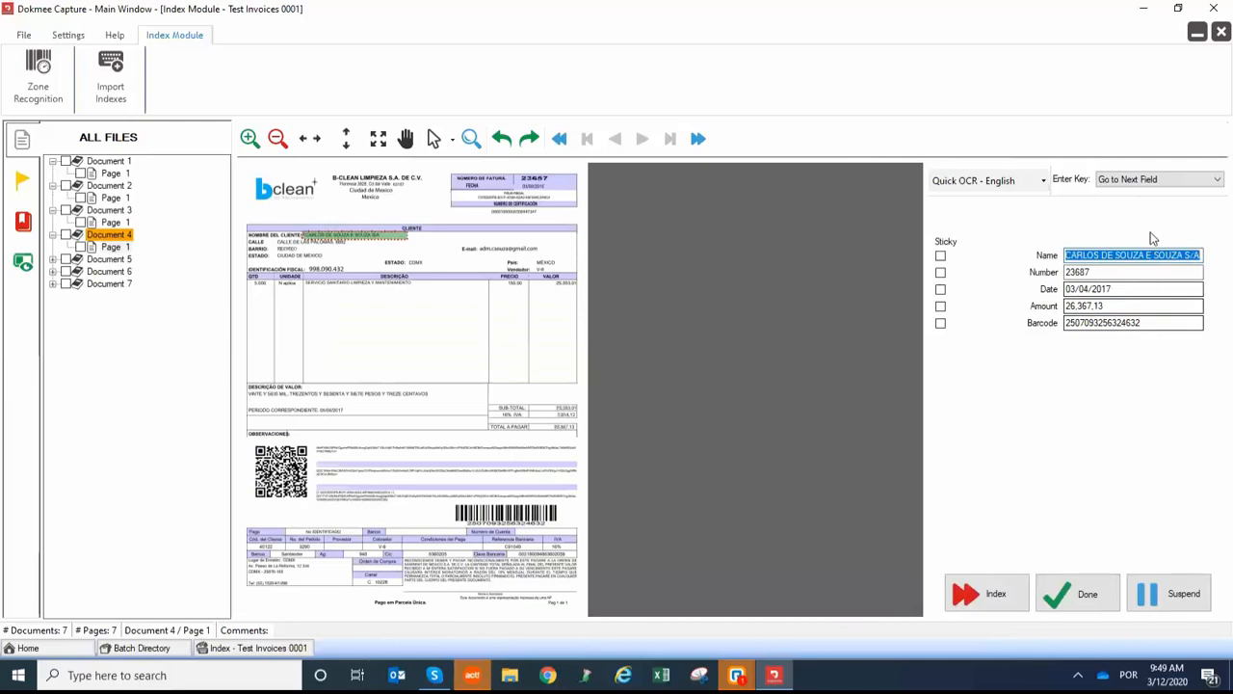
# Step: Clear Document 4's Name field, refill it from the client name on the invoice with Quick OCR - English, and index the document
pyautogui.press('BackSpace')
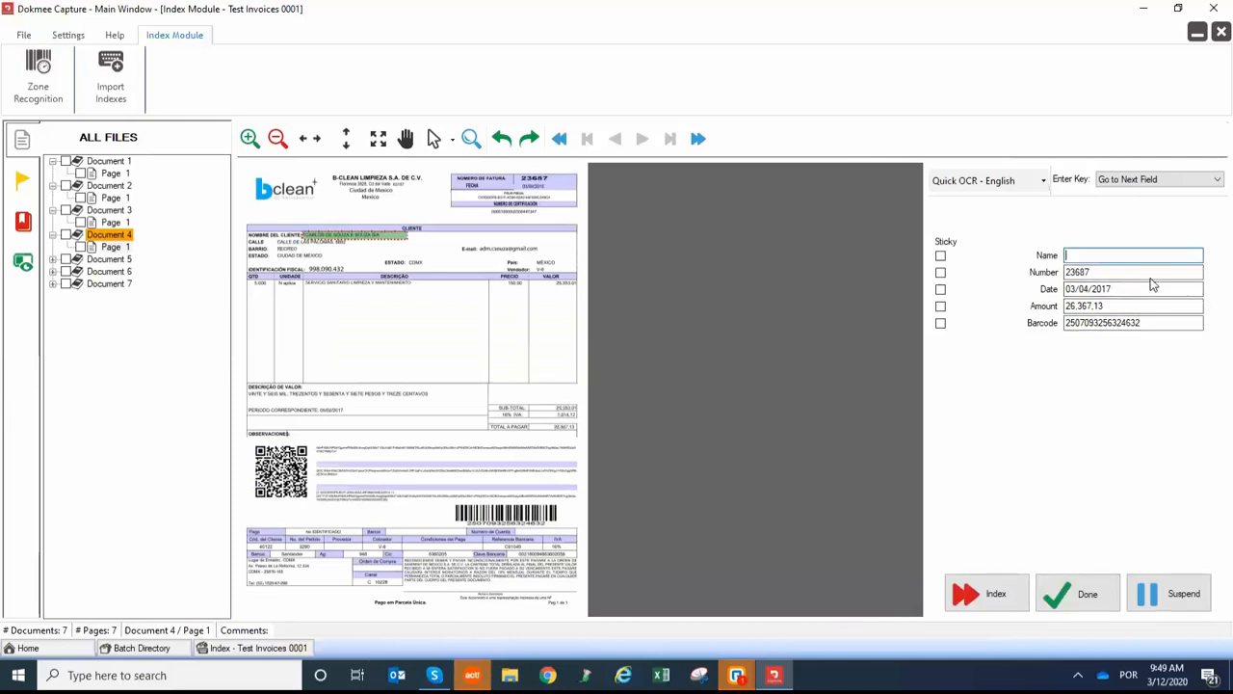
pyautogui.click(249, 139)
pyautogui.write('CARLO')
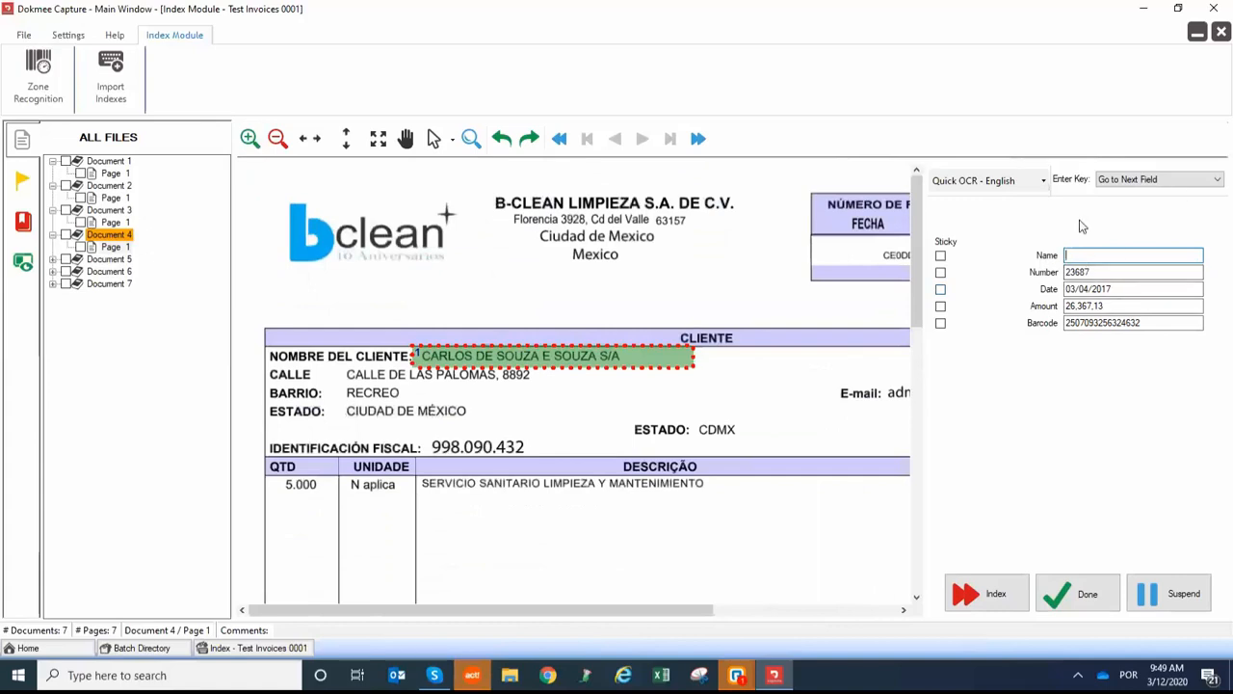
pyautogui.press('BackSpace')
pyautogui.press('BackSpace')
pyautogui.press('BackSpace')
pyautogui.press('BackSpace')
pyautogui.press('BackSpace')
pyautogui.press('BackSpace')
pyautogui.press('BackSpace')
pyautogui.press('BackSpace')
pyautogui.press('BackSpace')
pyautogui.press('BackSpace')
pyautogui.press('BackSpace')
pyautogui.press('BackSpace')
pyautogui.press('BackSpace')
pyautogui.press('BackSpace')
pyautogui.press('BackSpace')
pyautogui.click(966, 181)
pyautogui.moveTo(422, 342); pyautogui.dragTo(625, 362)
pyautogui.click(1100, 256)
pyautogui.click(989, 596)
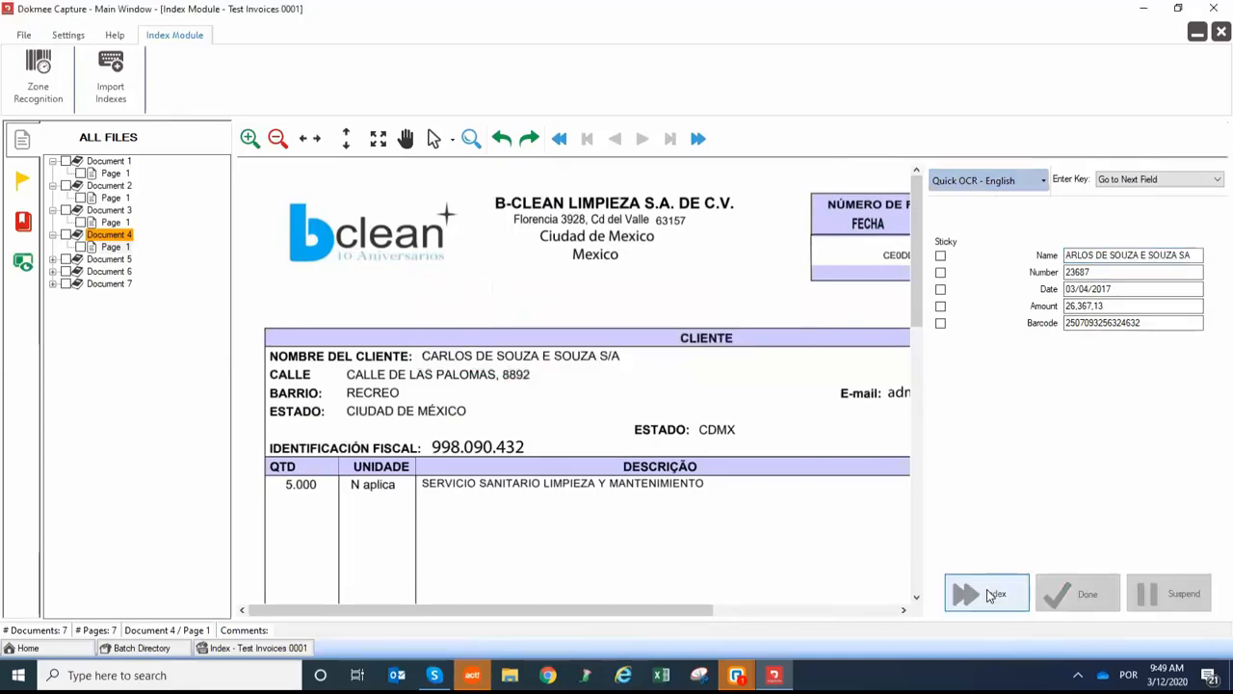
# Step: Index Documents 5 to 7 and complete the batch's index stage
pyautogui.click(1008, 594)
pyautogui.click(1014, 594)
pyautogui.click(1016, 594)
pyautogui.click(712, 394)
pyautogui.click(1086, 593)
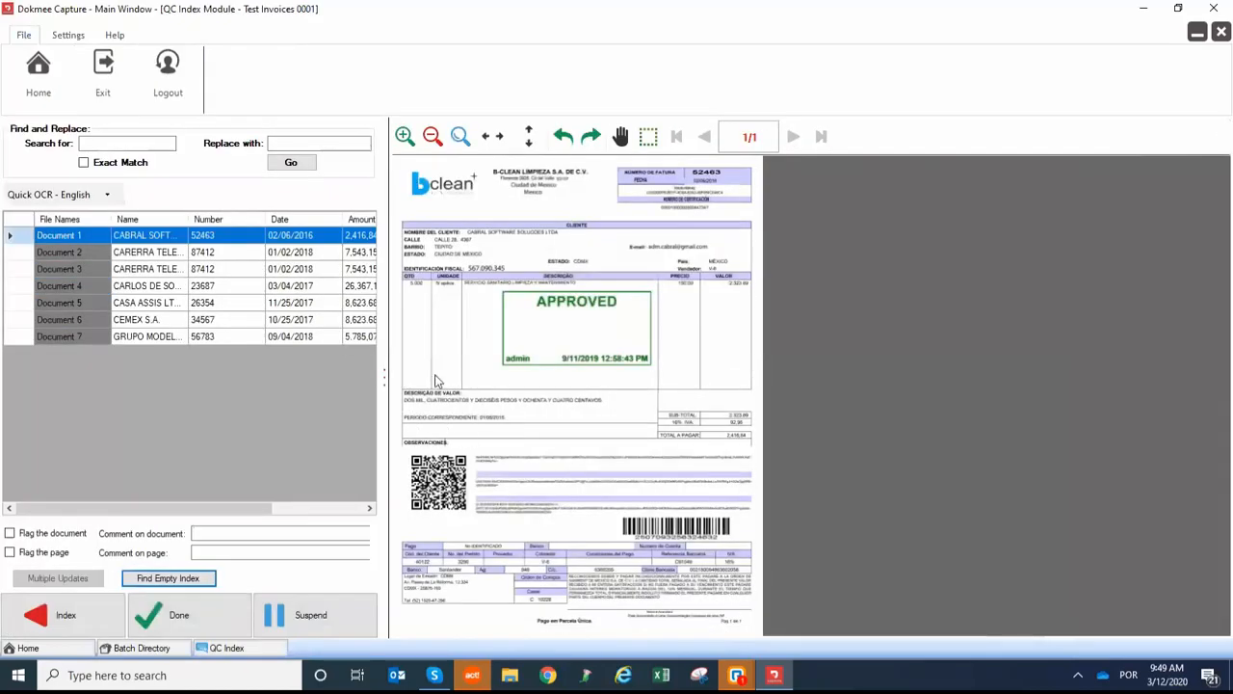
# Step: Widen the index table area and its Name column so the full client names fit
pyautogui.moveTo(383, 378); pyautogui.dragTo(845, 429)
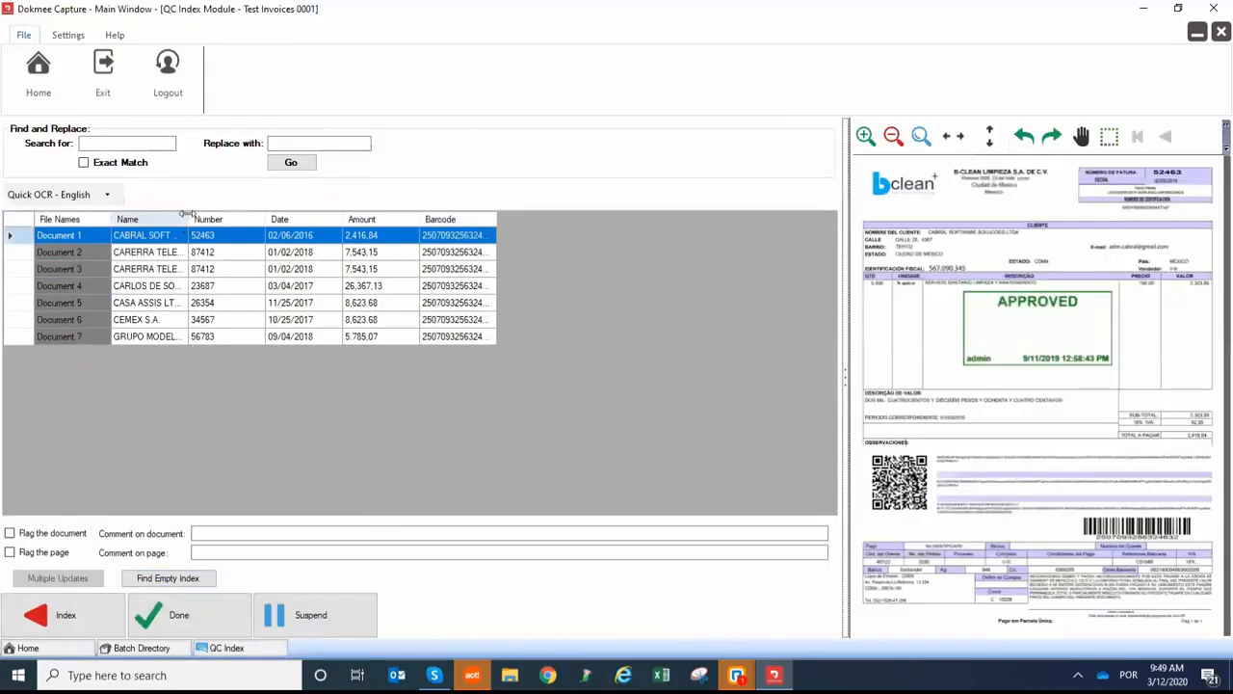
pyautogui.moveTo(188, 214); pyautogui.dragTo(404, 216)
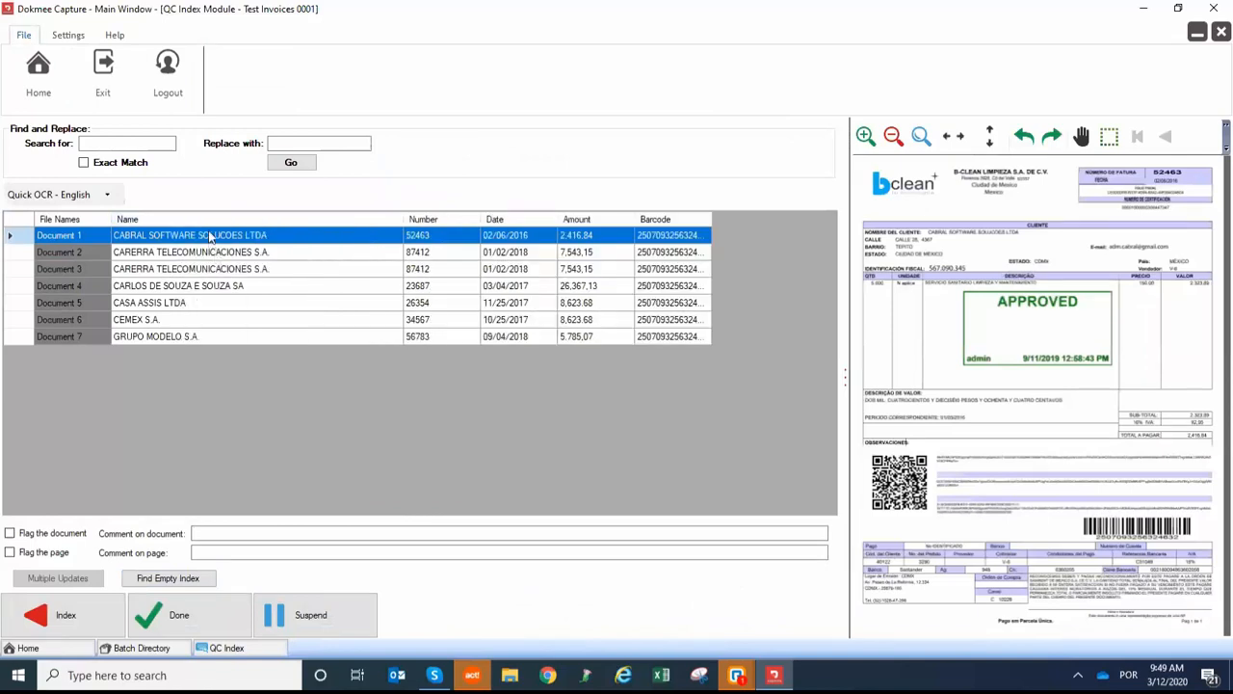
# Step: Fill in find and replace with CABRAL SOFTWARE SOLUCOES LTDA copied from Document 1 and replacement APPLE, and complete the index quality control stage
pyautogui.click(246, 253)
pyautogui.click(266, 238)
pyautogui.hotkey('ctrl', 'c')
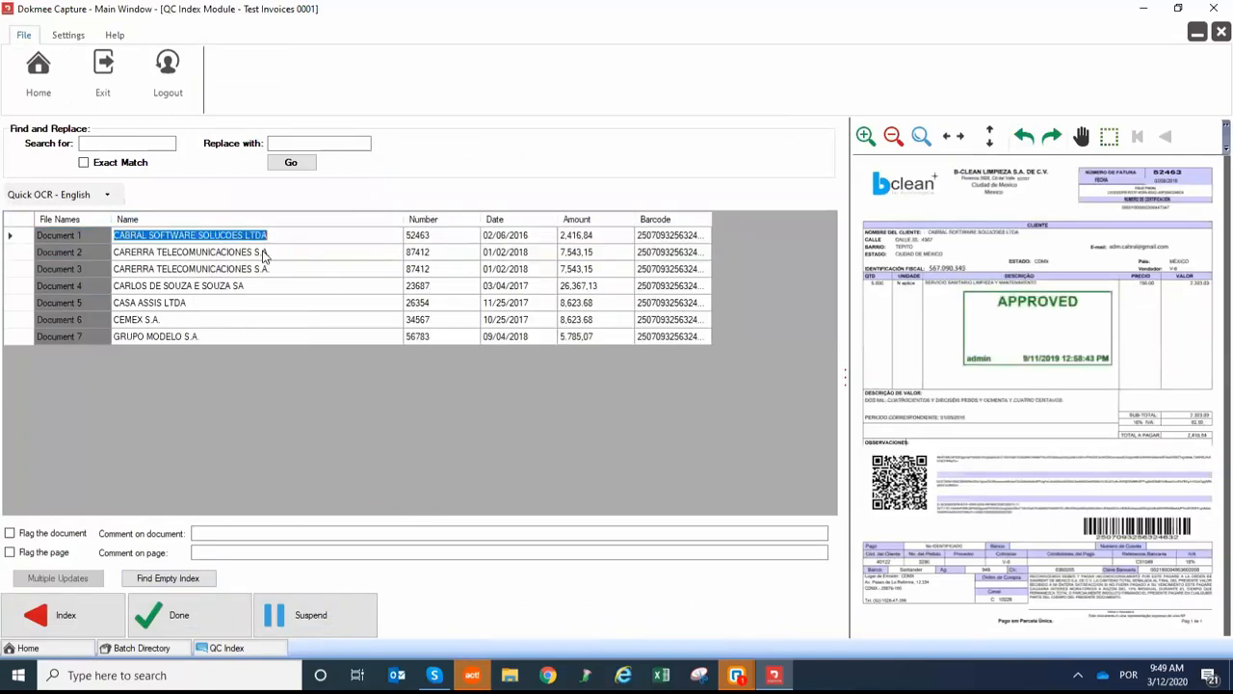
pyautogui.click(120, 141)
pyautogui.hotkey('ctrl', 'v')
pyautogui.click(352, 144)
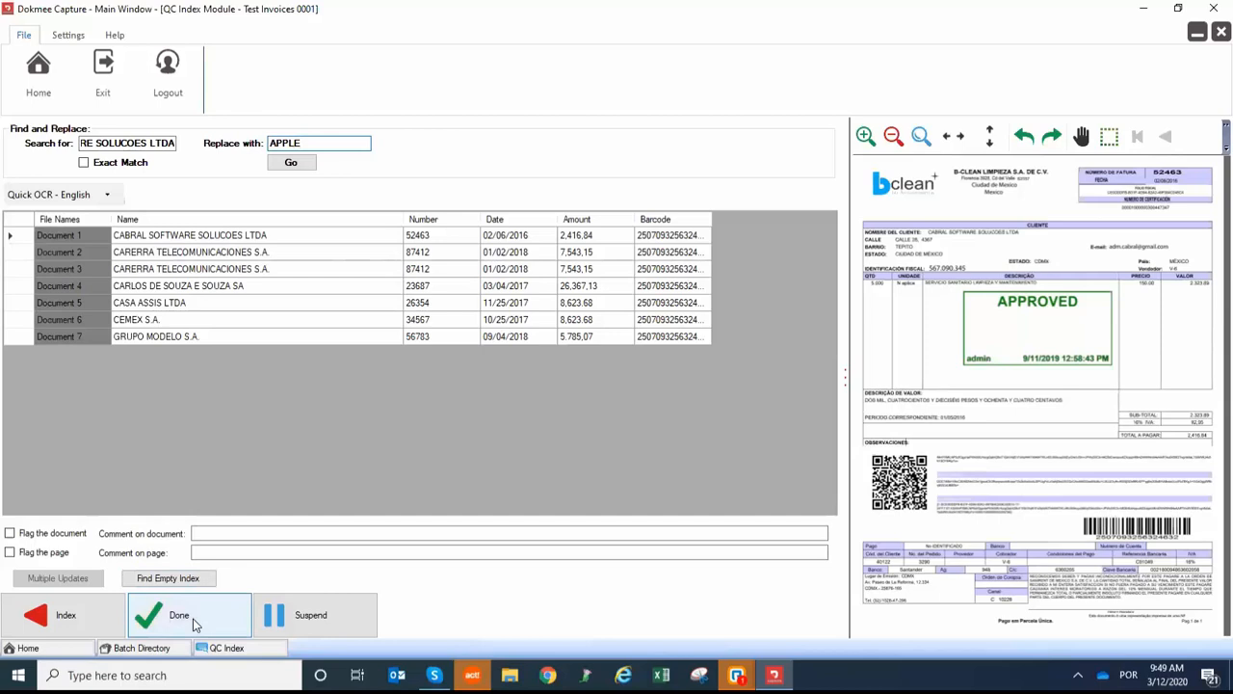
pyautogui.click(188, 621)
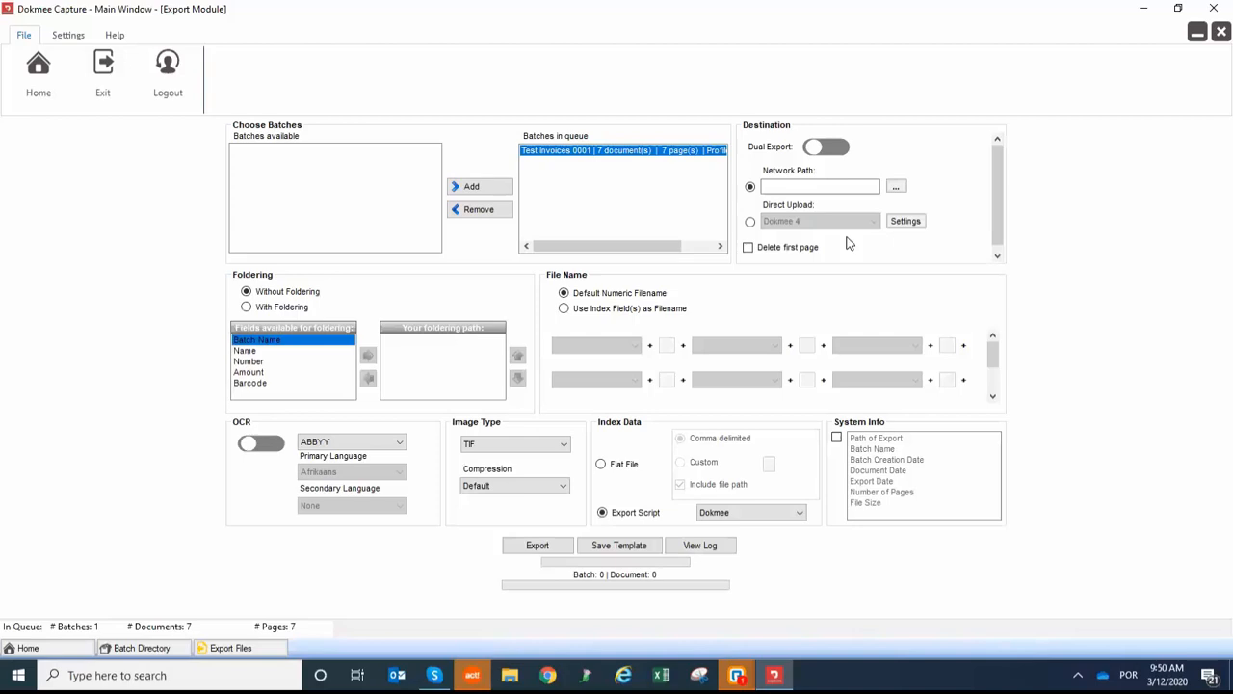
# Step: Create a NEW INVOICES folder on the Desktop and set it as the export's network path
pyautogui.click(896, 186)
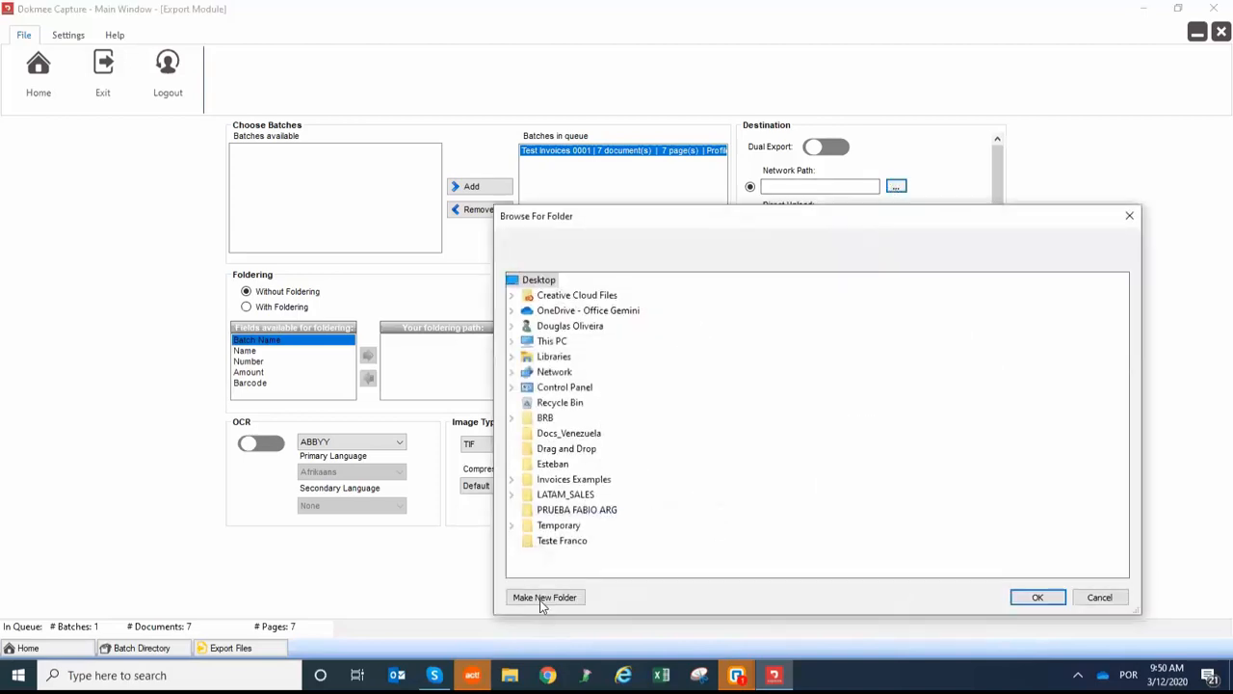
pyautogui.click(542, 597)
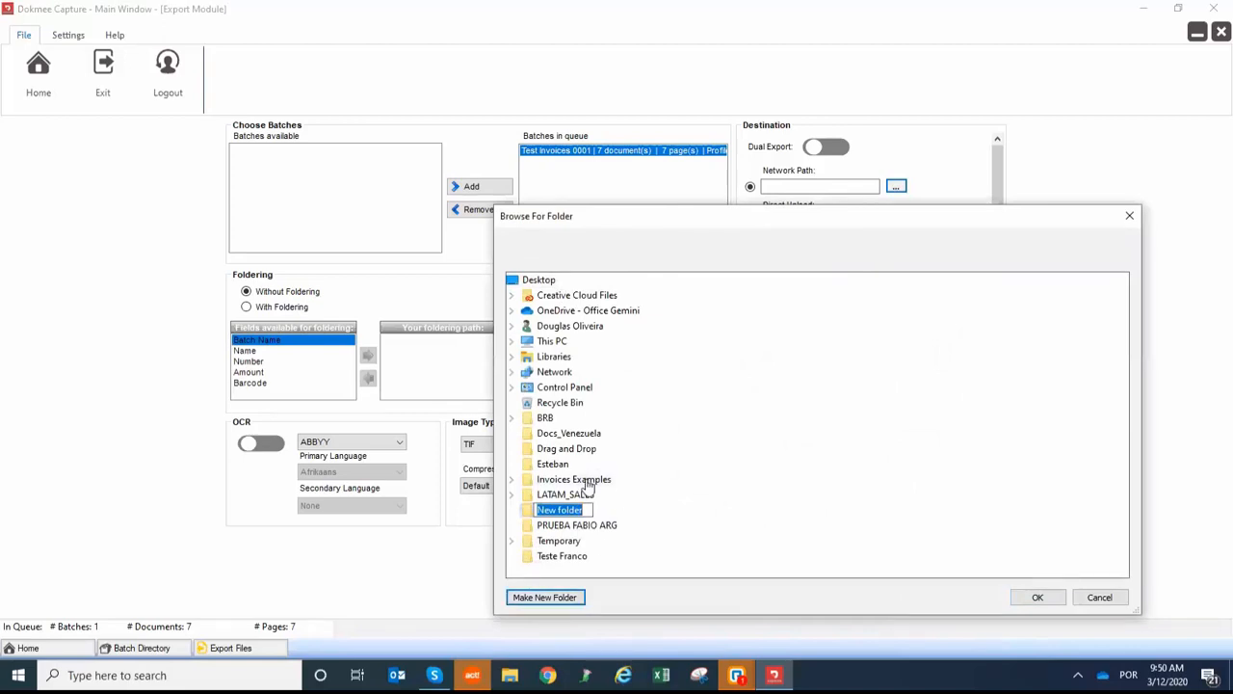
pyautogui.write('T')
pyautogui.write('EW INVOICES')
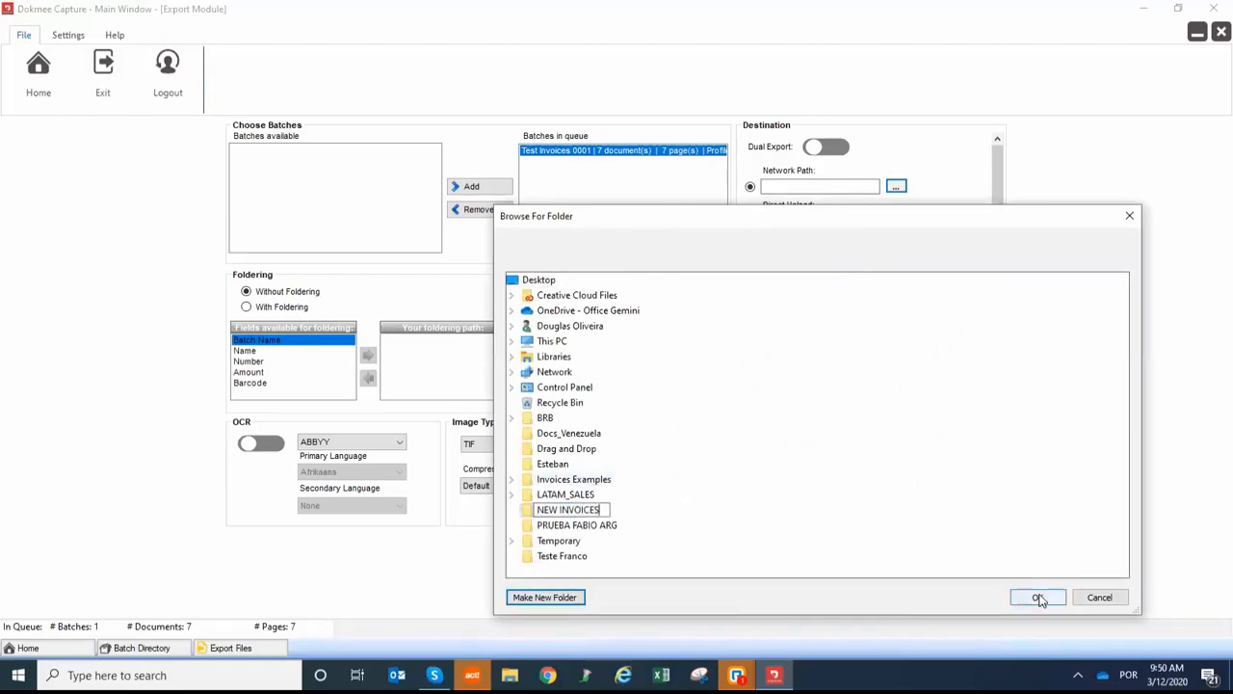
pyautogui.click(1037, 598)
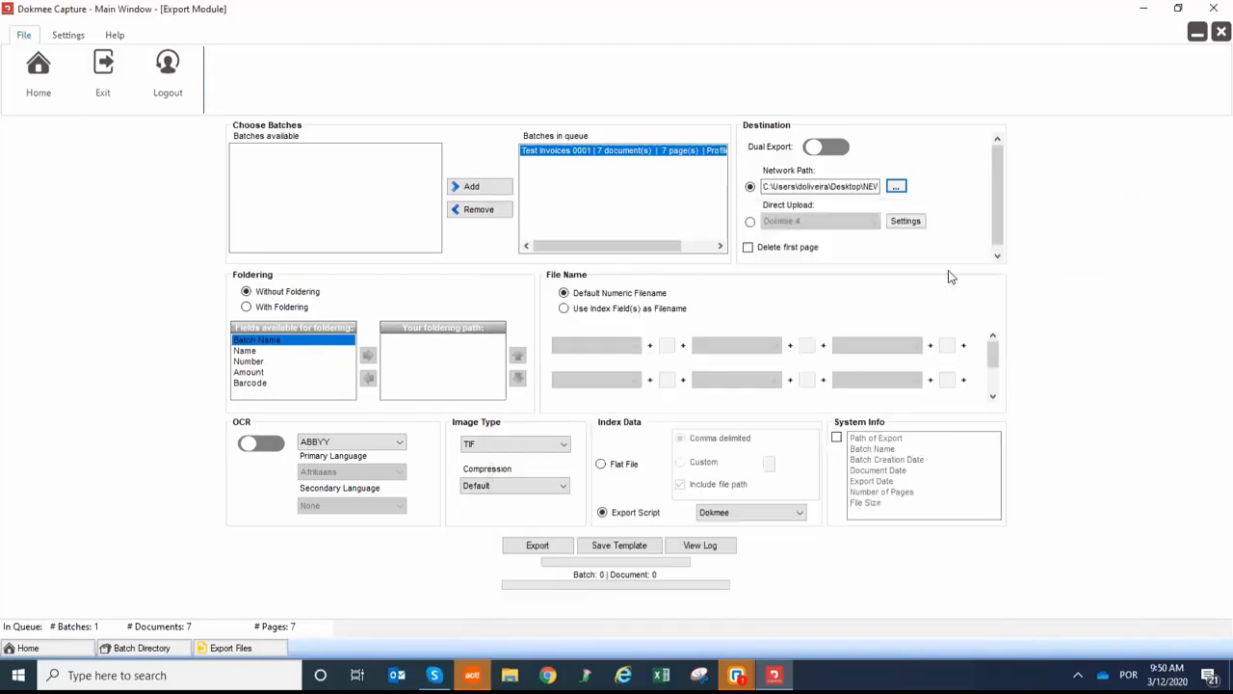
# Step: Turn on dual export and check the direct upload destinations, keeping Dokmee 4
pyautogui.click(827, 146)
pyautogui.click(845, 221)
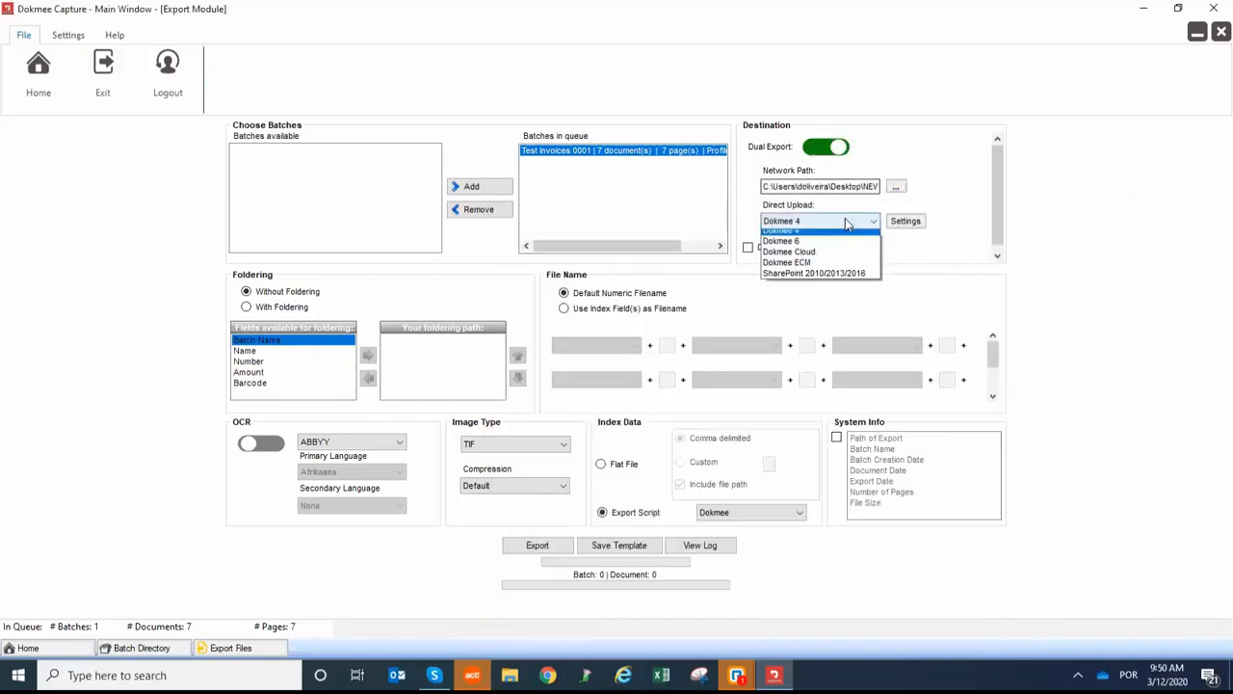
pyautogui.click(1025, 289)
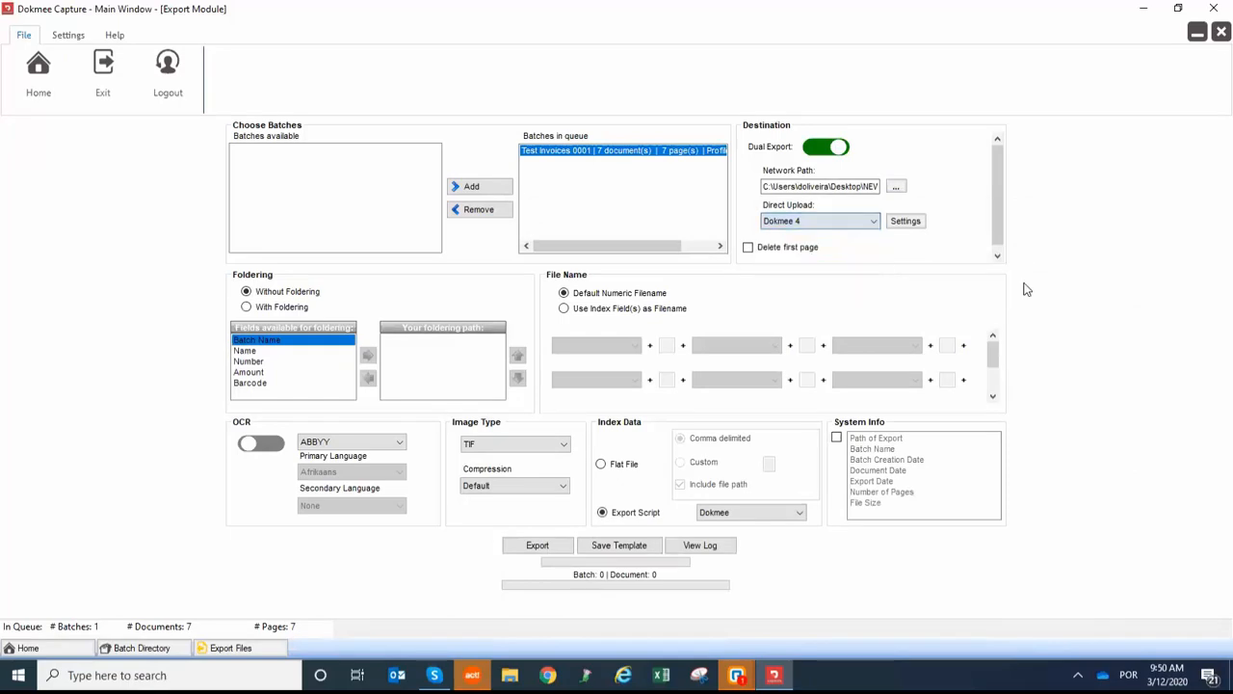
# Step: Build the export file names from the index fields Name and Number, separated by an underscore
pyautogui.click(564, 309)
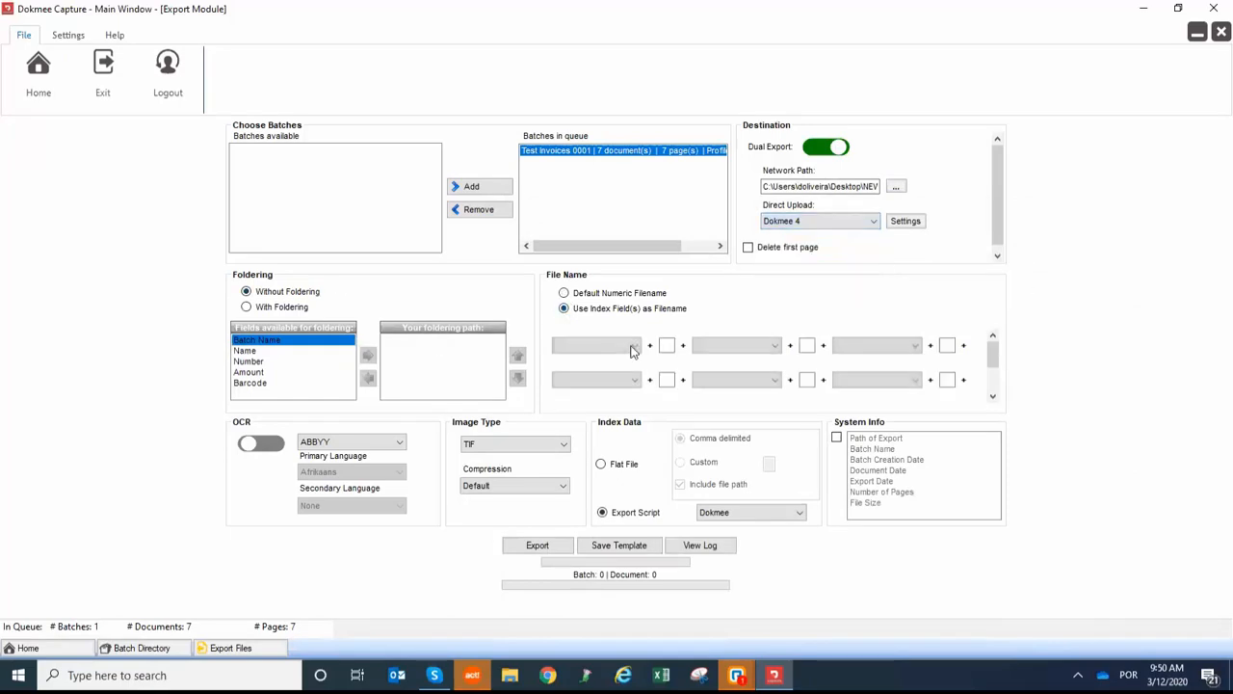
pyautogui.click(631, 345)
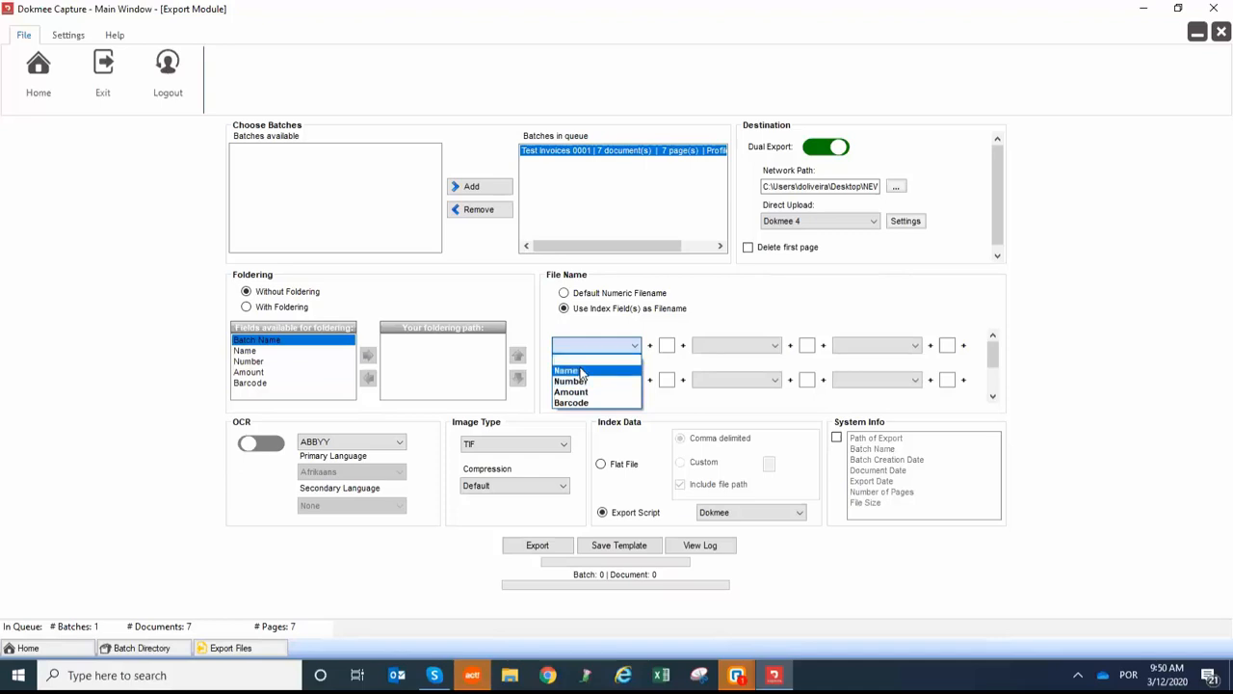
pyautogui.click(581, 371)
pyautogui.click(665, 345)
pyautogui.write('_')
pyautogui.click(744, 345)
pyautogui.click(721, 381)
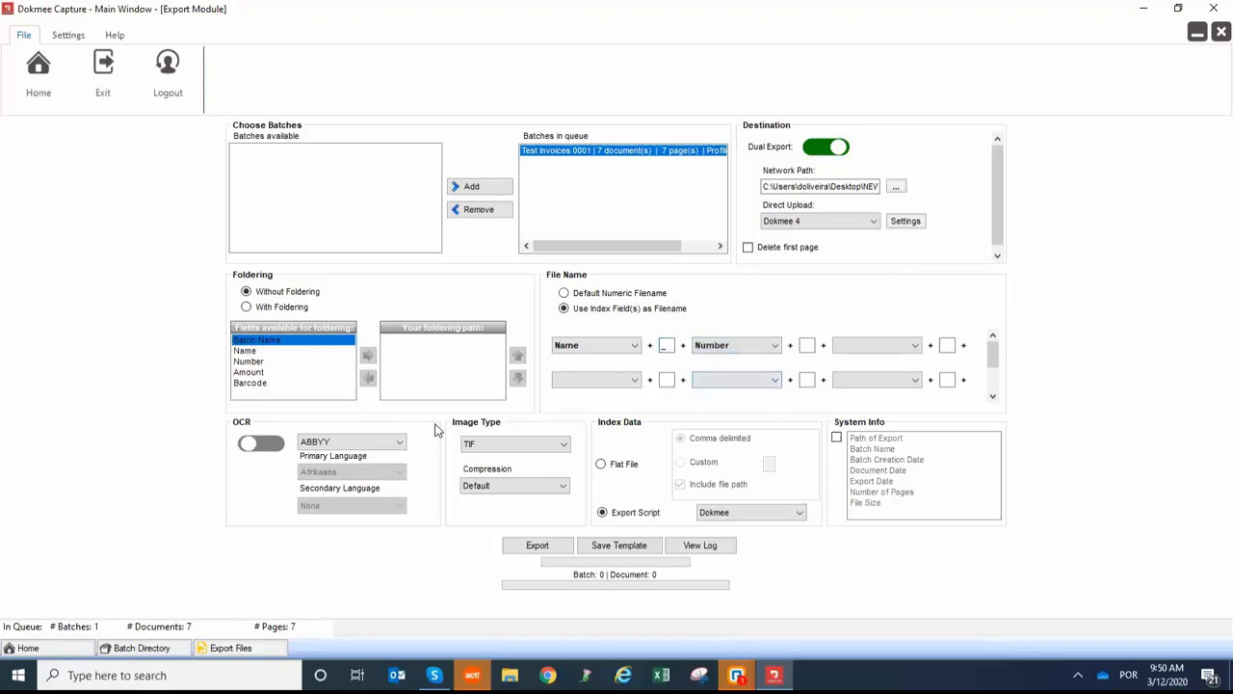
# Step: Turn on OCR for the export with the ABBYY engine and view the available primary languages
pyautogui.click(274, 443)
pyautogui.click(332, 442)
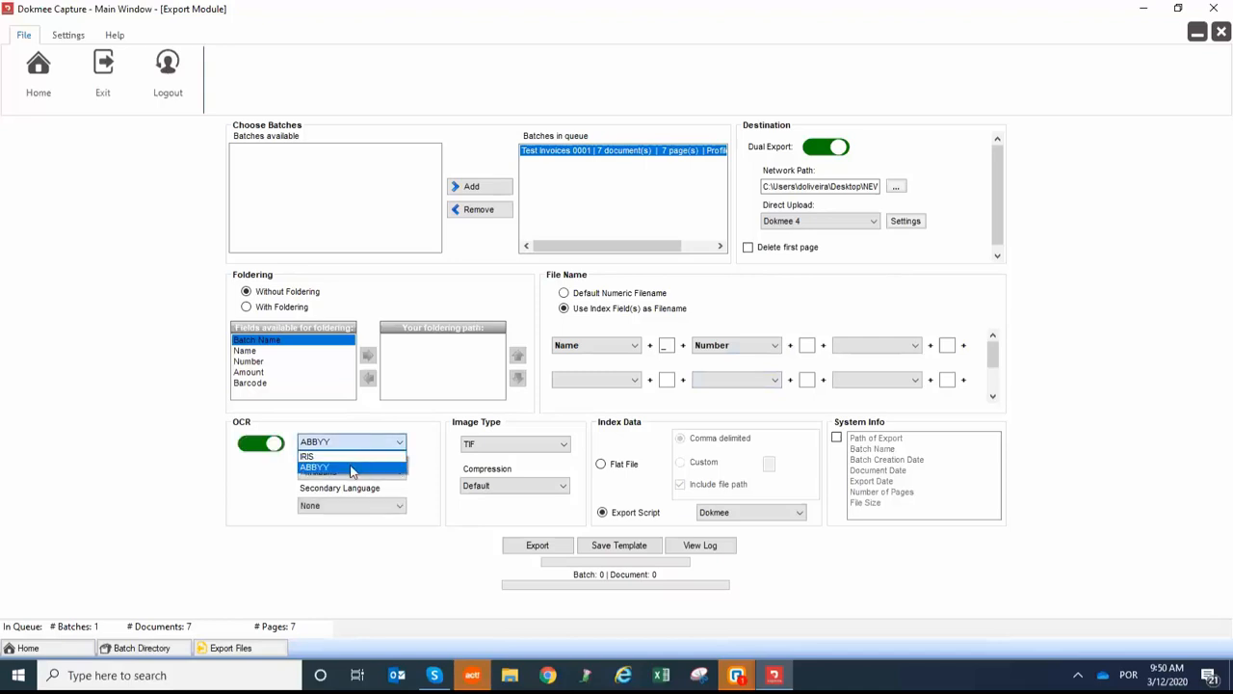
pyautogui.click(356, 466)
pyautogui.click(375, 472)
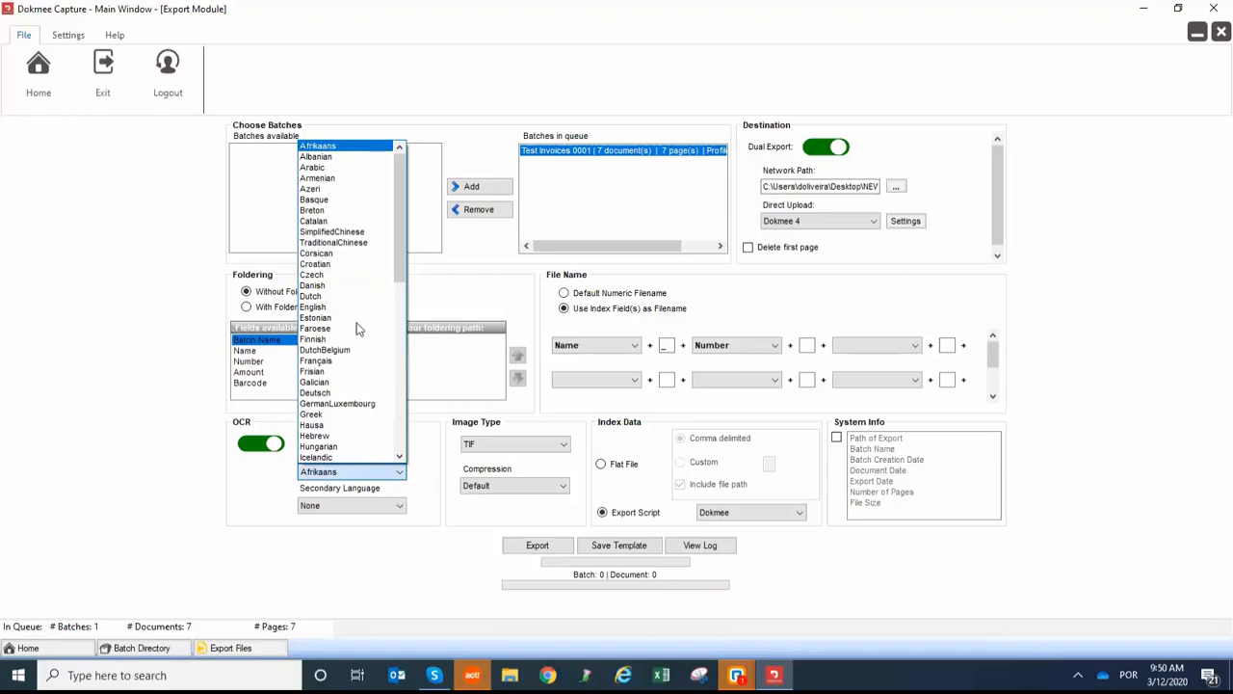
# Step: Keep image type TIF with Default compression, and set the index data export script to XML Export - File Path
pyautogui.click(564, 444)
pyautogui.click(564, 446)
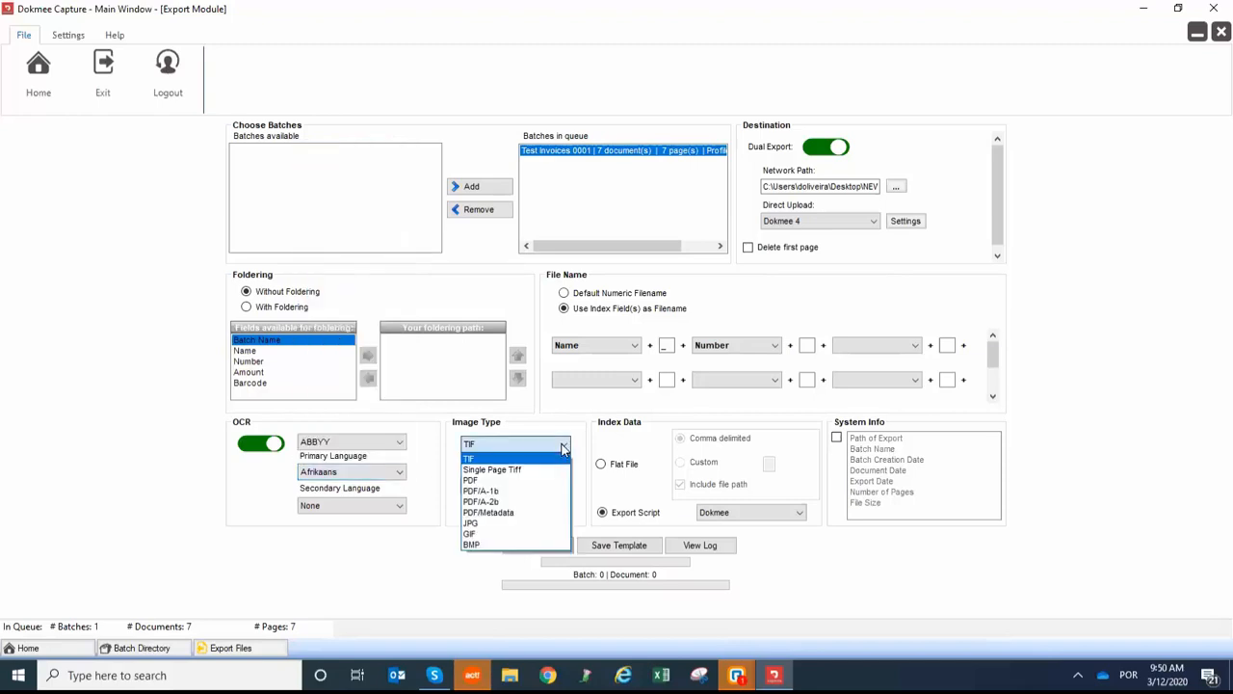
pyautogui.click(488, 460)
pyautogui.click(532, 484)
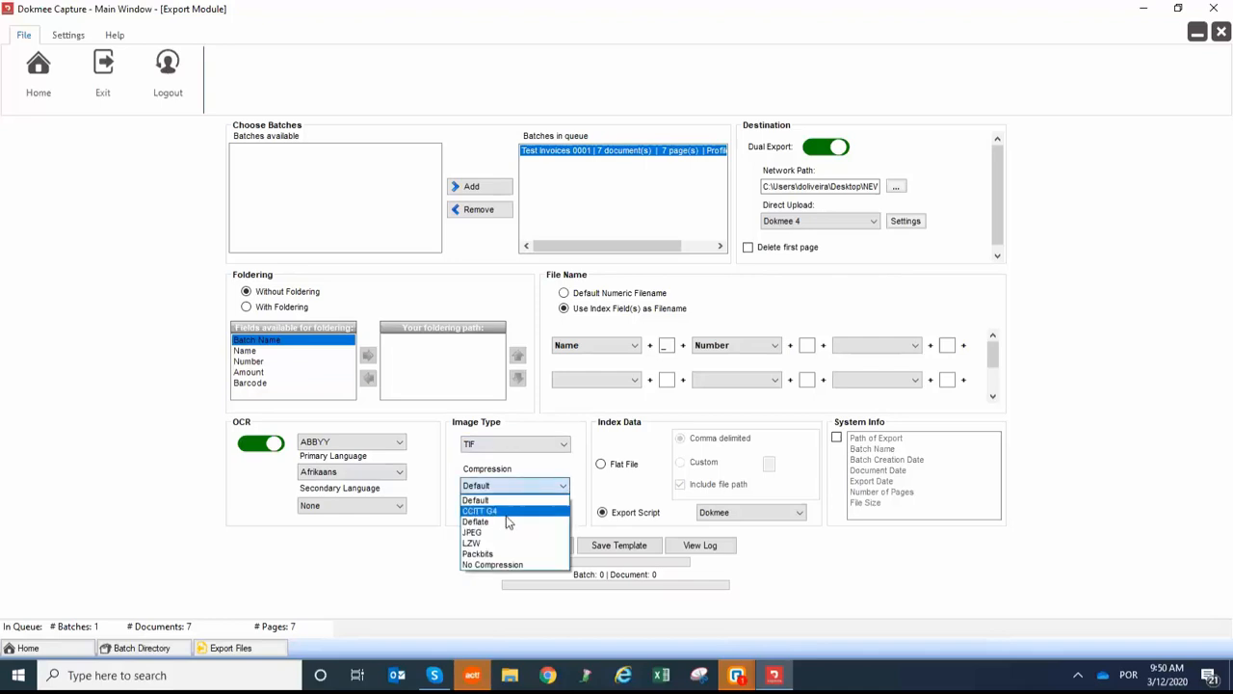
pyautogui.click(621, 488)
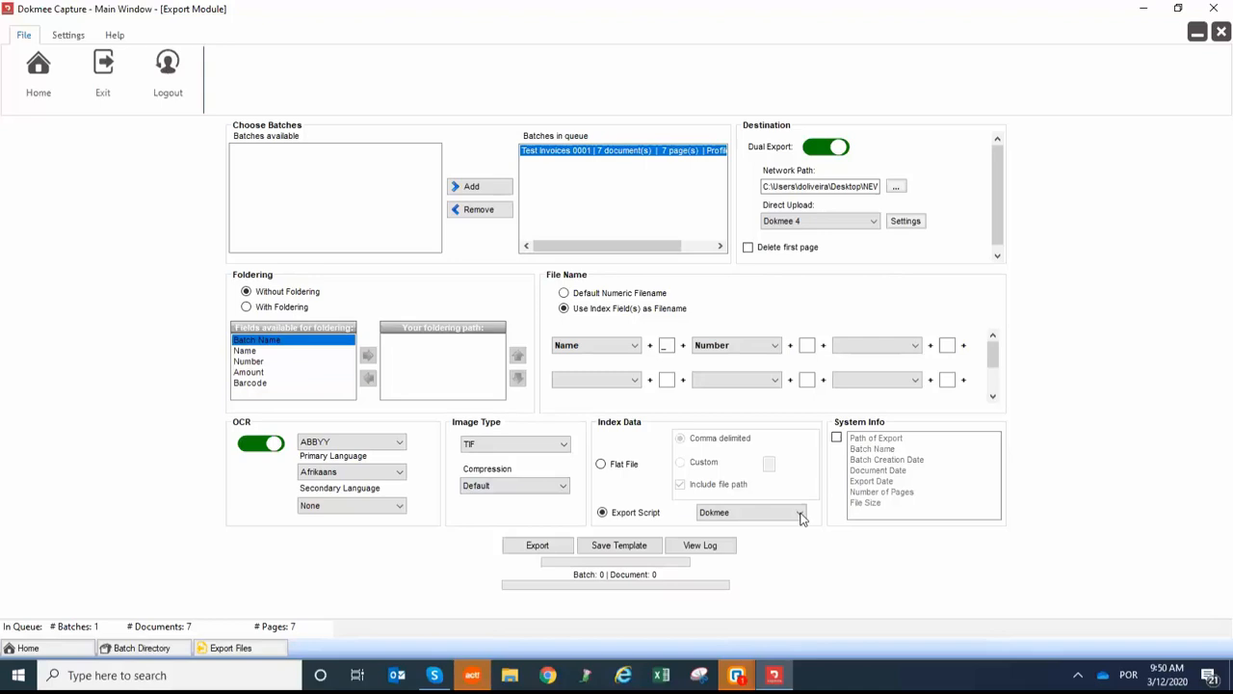
pyautogui.click(802, 517)
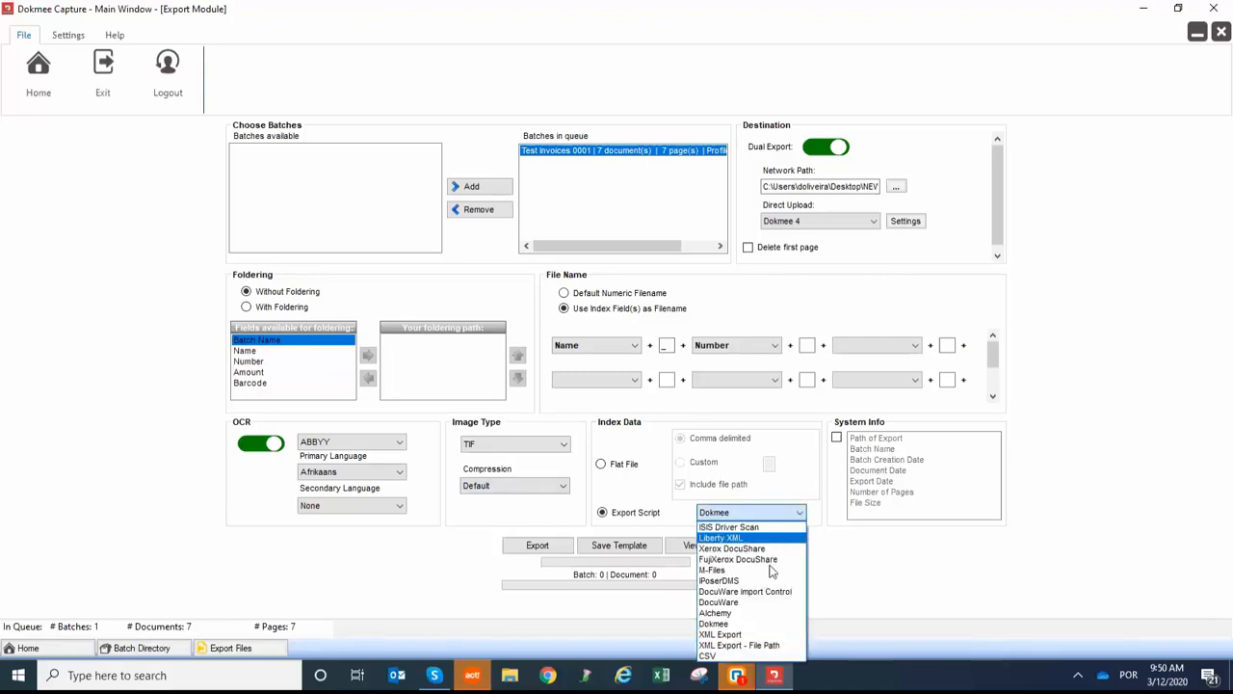
pyautogui.click(764, 646)
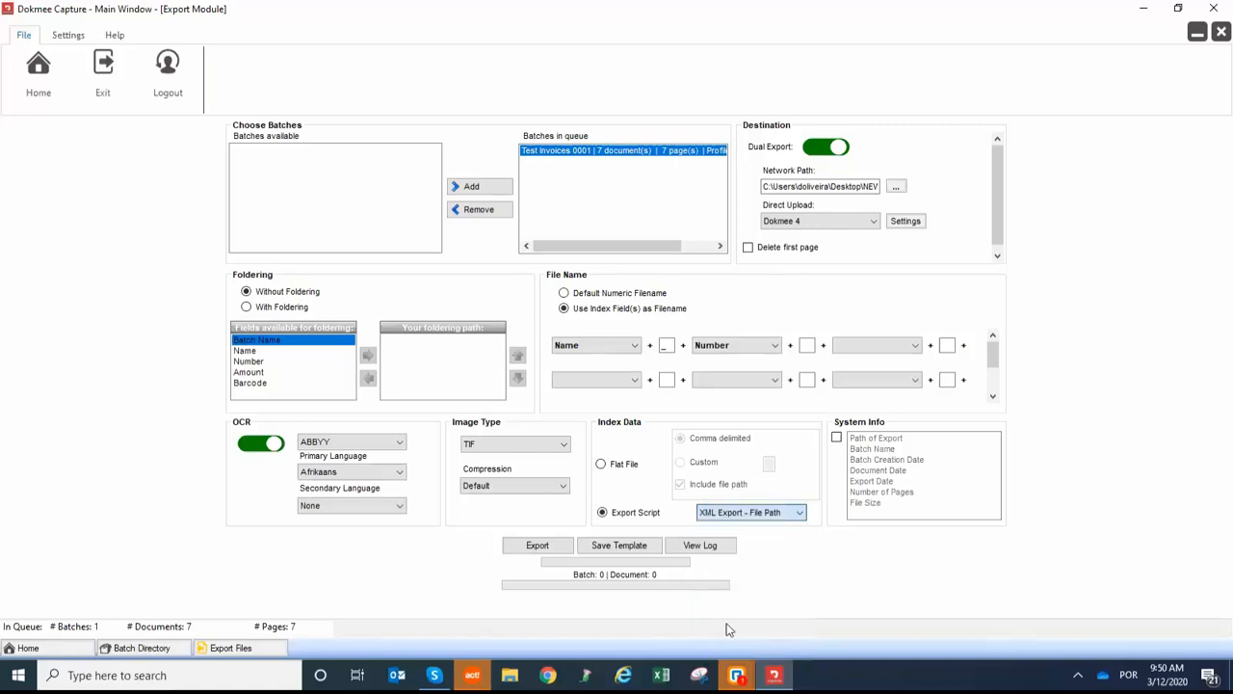
# Step: Save the export template and export the Test Invoices 0001 batch
pyautogui.click(631, 546)
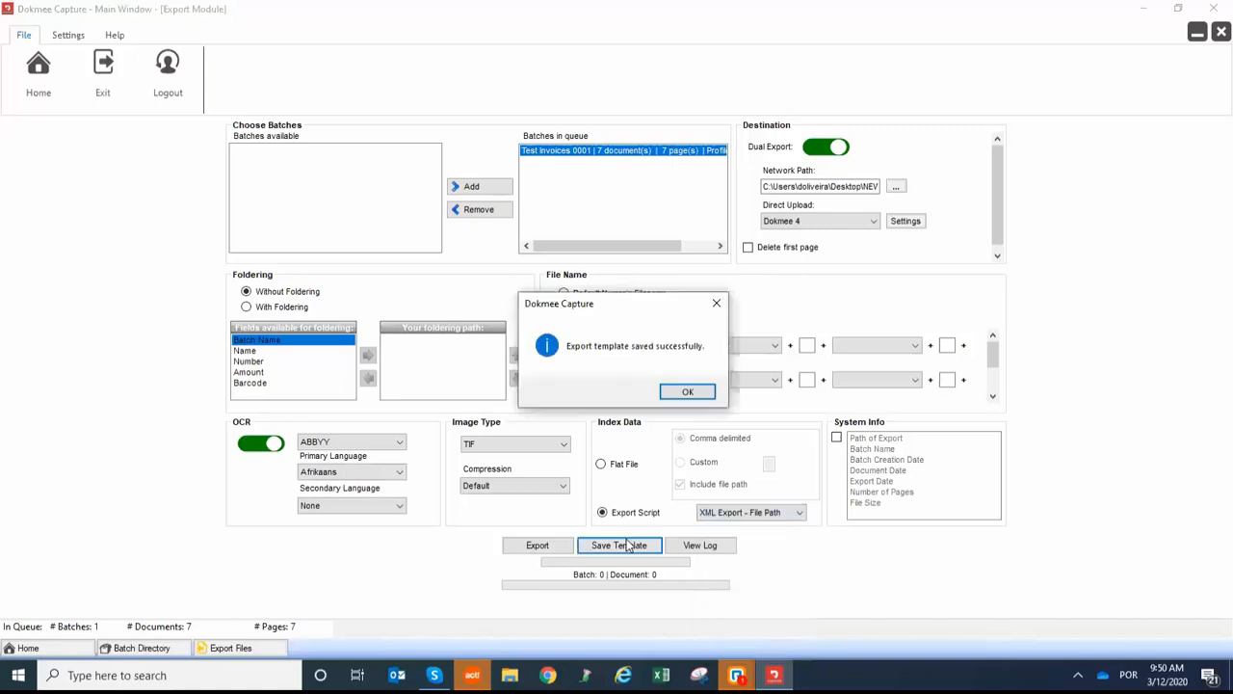
pyautogui.click(686, 395)
pyautogui.click(538, 545)
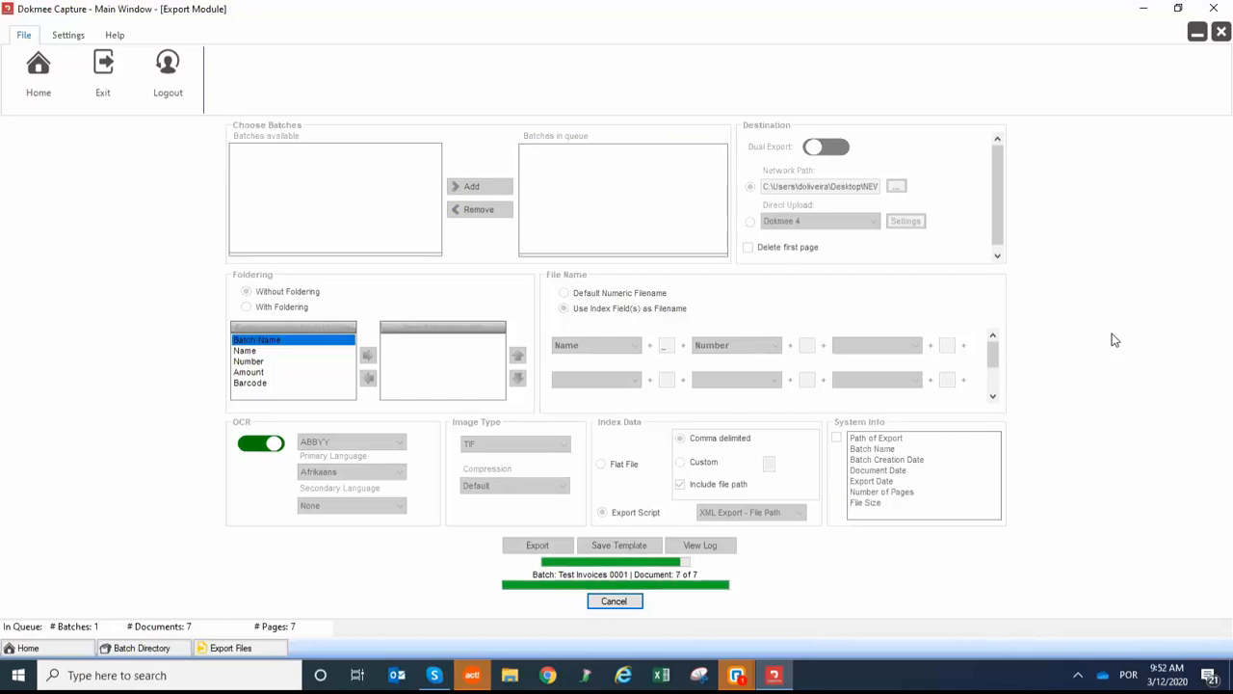
pyautogui.click(888, 489)
# Step: Show the desktop, move the NEW INVOICES folder to an open area of it, and open the folder
pyautogui.click(1230, 675)
pyautogui.moveTo(28, 153); pyautogui.dragTo(672, 351)
pyautogui.click(839, 292)
pyautogui.doubleClick(673, 352)
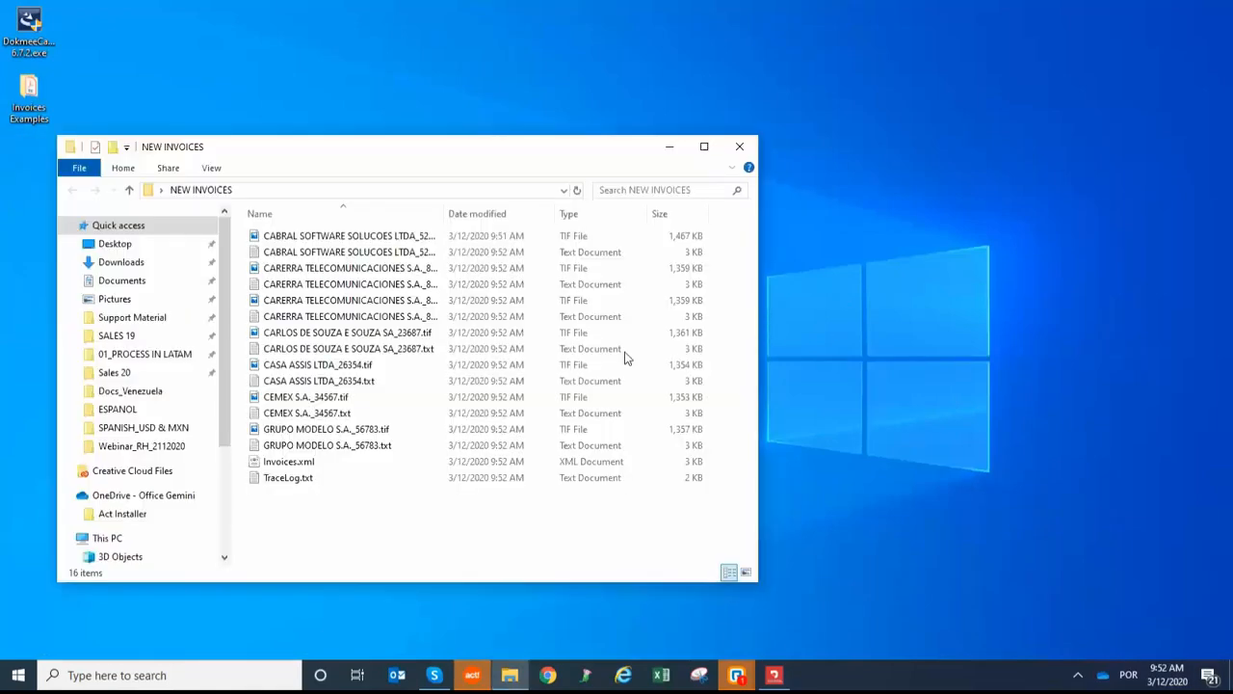
# Step: Widen the folder's file name column and read through the OCR text in CABRAL SOFTWARE SOLUCOES LTDA_52463.txt
pyautogui.moveTo(443, 215); pyautogui.dragTo(618, 215)
pyautogui.doubleClick(465, 253)
pyautogui.scroll(-10, 626, 386)
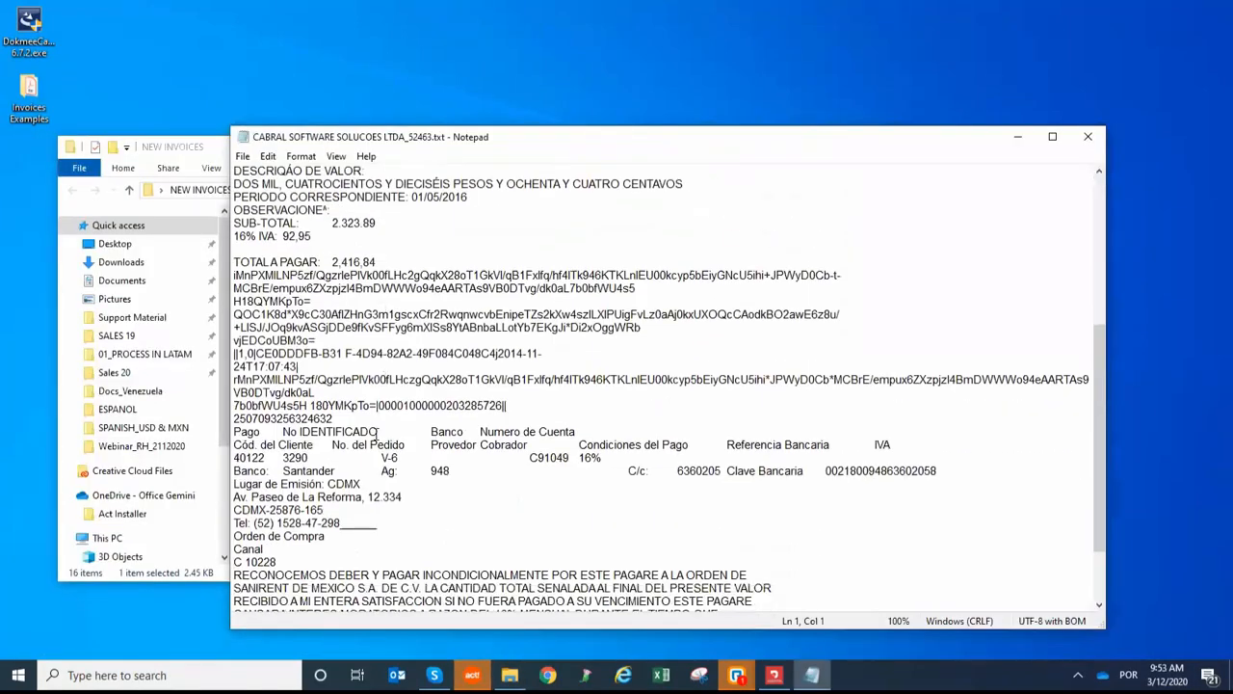
# Step: Close the OCR text file and the NEW INVOICES folder, return to Dokmee Capture, and close its Export Module
pyautogui.click(1094, 132)
pyautogui.click(739, 150)
pyautogui.click(779, 673)
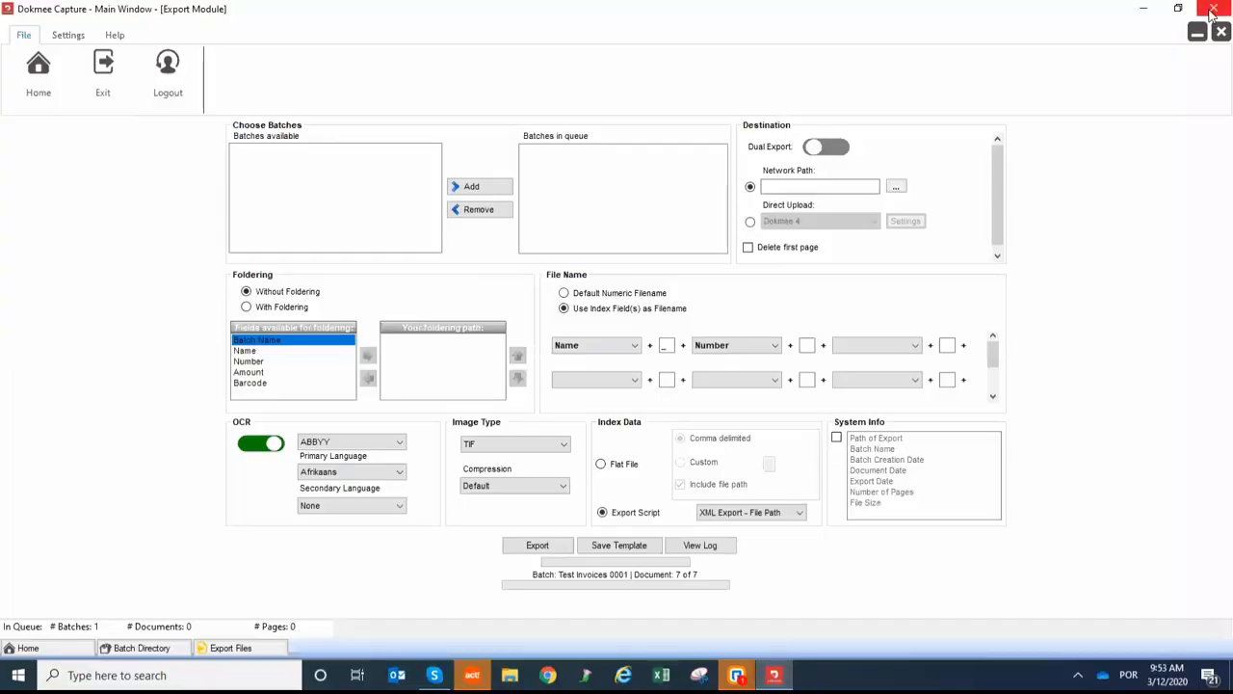
pyautogui.click(1222, 33)
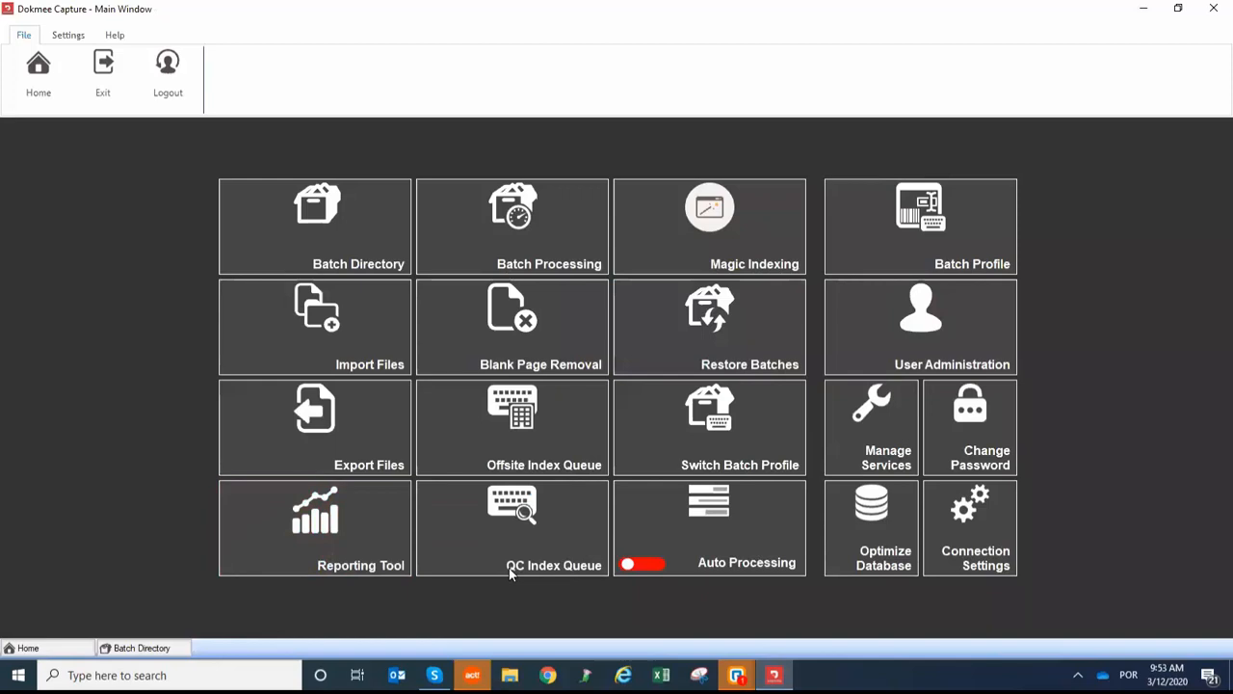
# Step: Open the Reporting Tool and generate a Detailed Overview report for 2/24/2020 to 3/13/2020
pyautogui.click(358, 530)
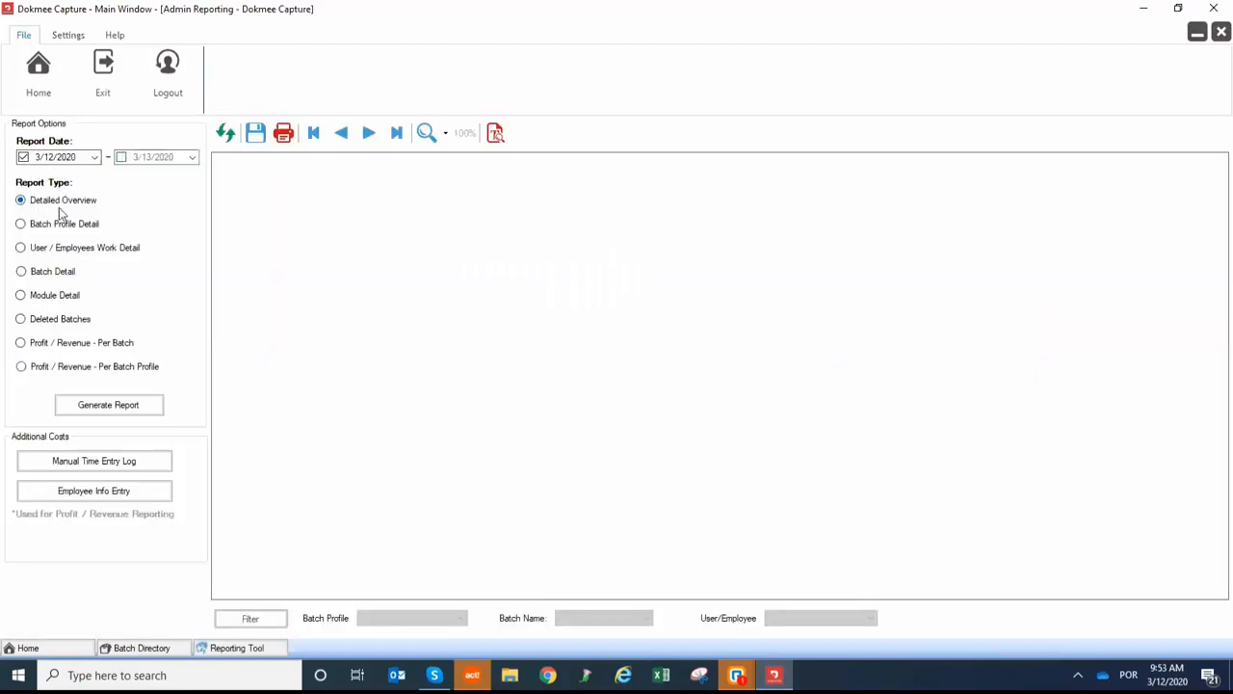
pyautogui.click(95, 157)
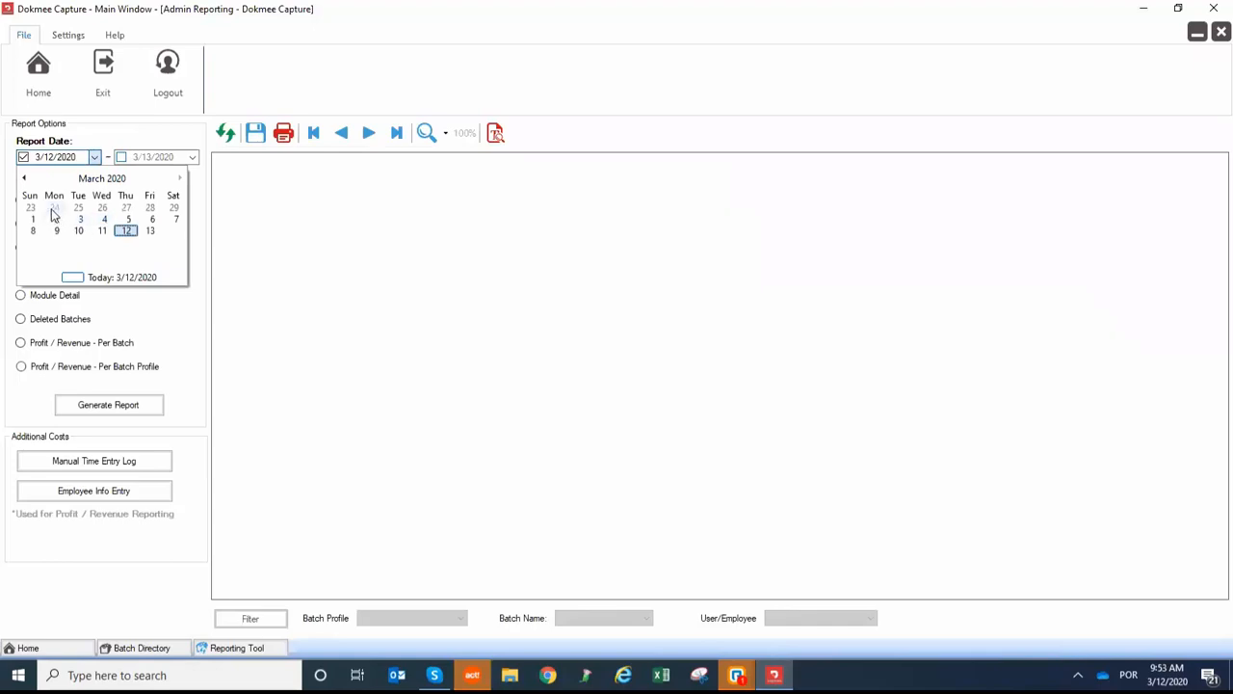
pyautogui.click(54, 208)
pyautogui.click(120, 157)
pyautogui.click(143, 407)
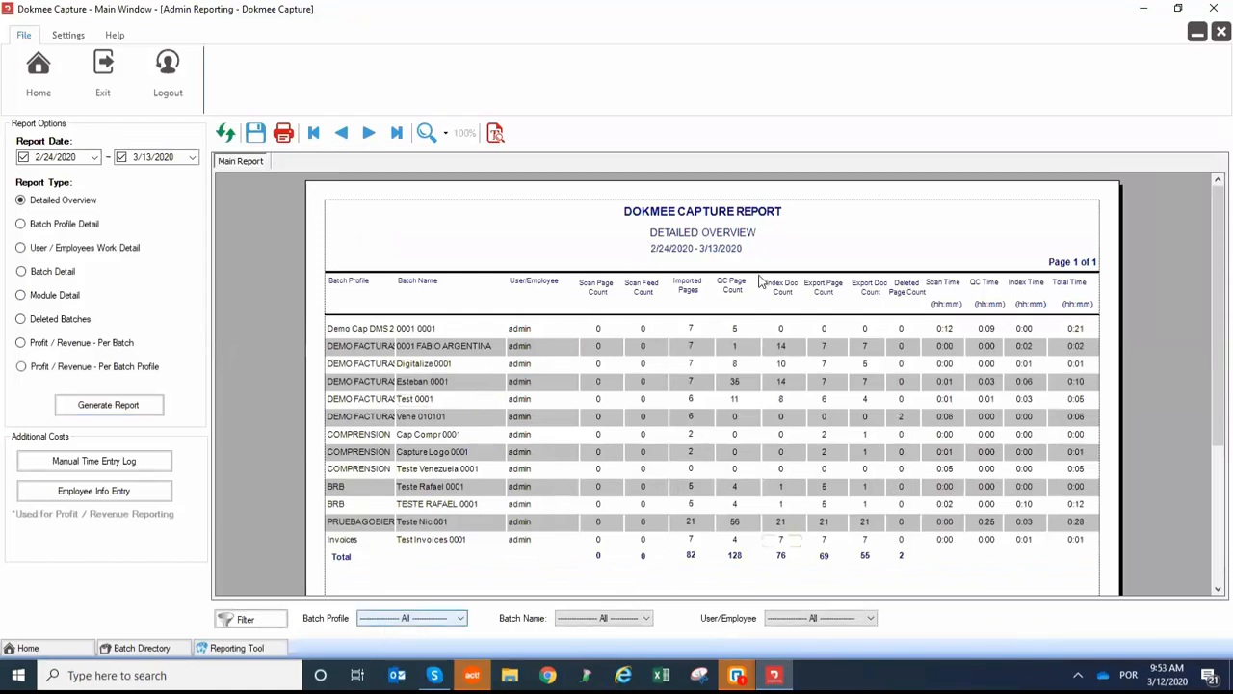
# Step: Export the generated report to the Desktop as a Crystal Reports (*.rpt) file named REPORTING TOOL
pyautogui.click(253, 136)
pyautogui.scroll(1, 164, 240)
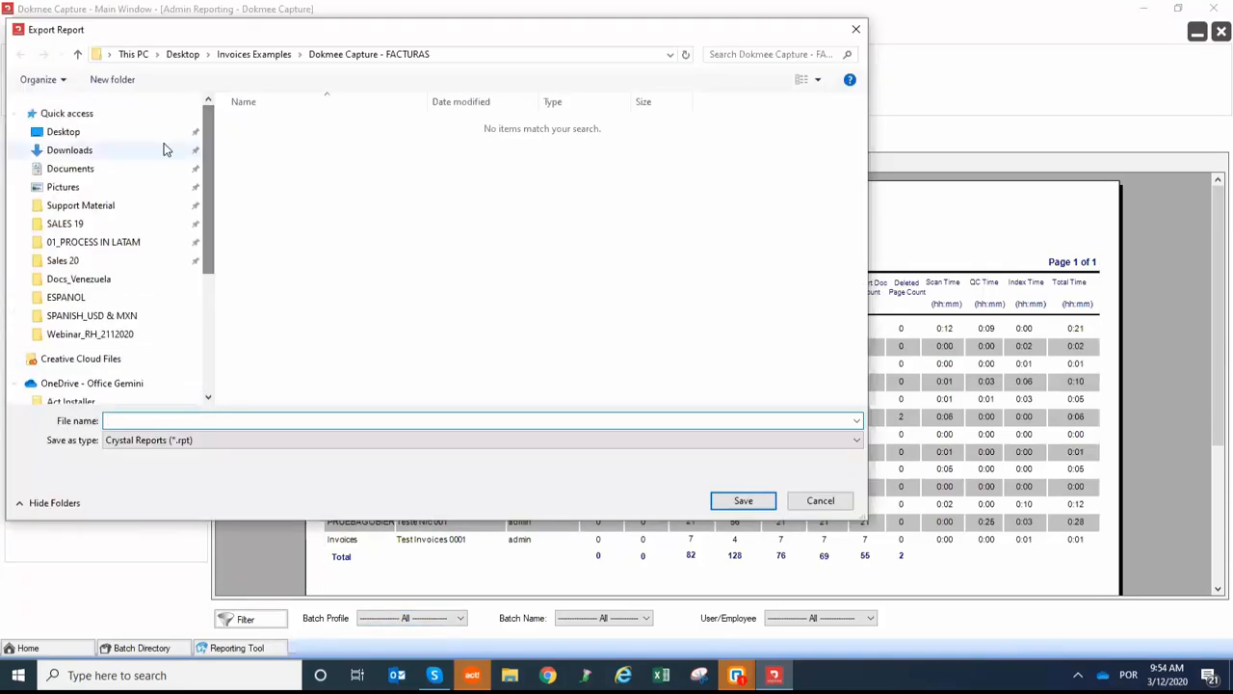
pyautogui.click(159, 133)
pyautogui.click(137, 417)
pyautogui.write('REPORTING TOOL')
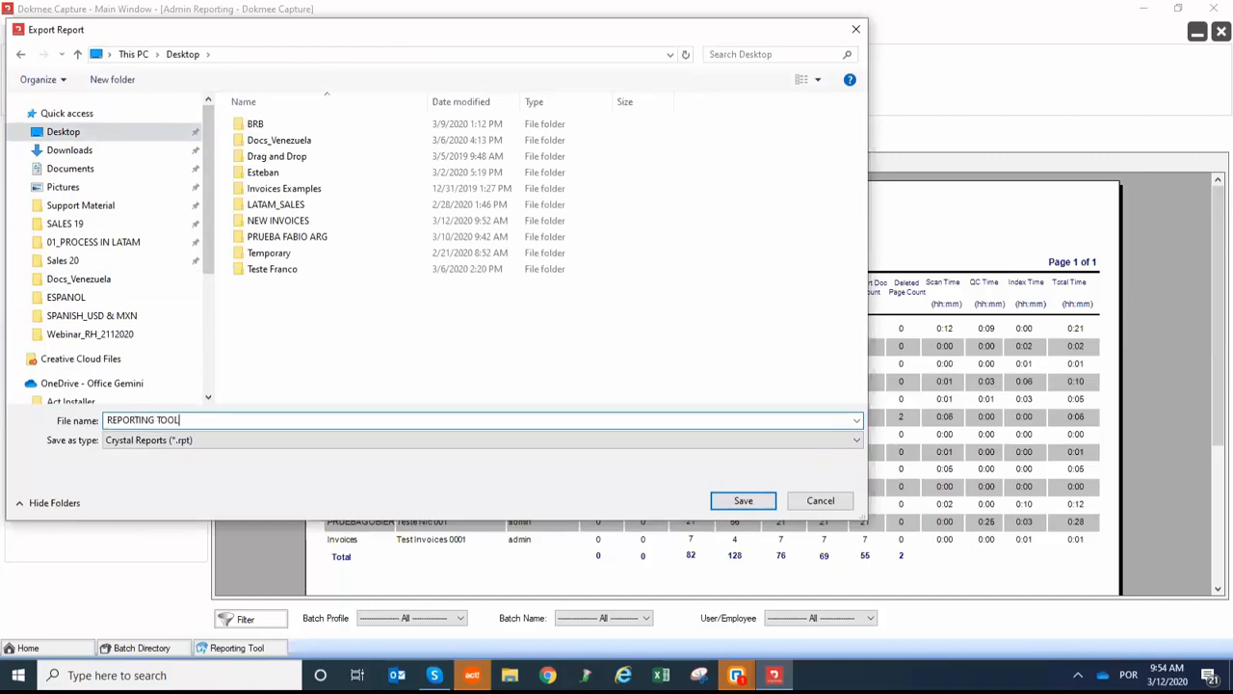
pyautogui.click(742, 500)
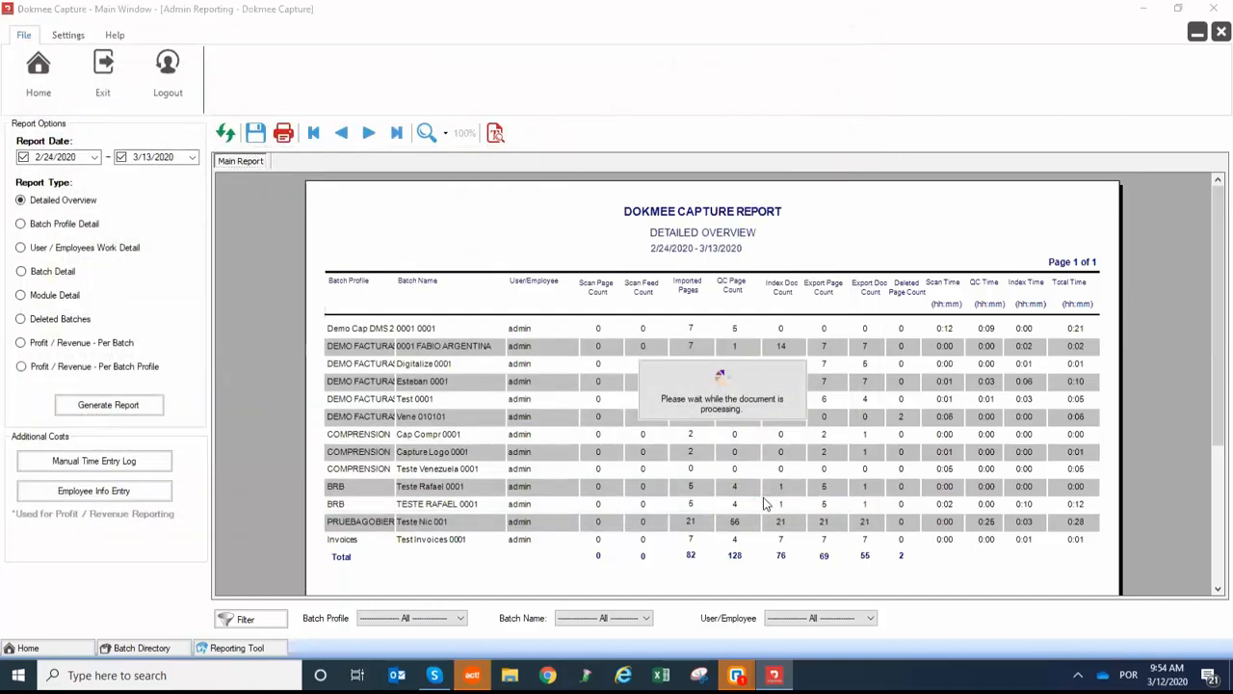